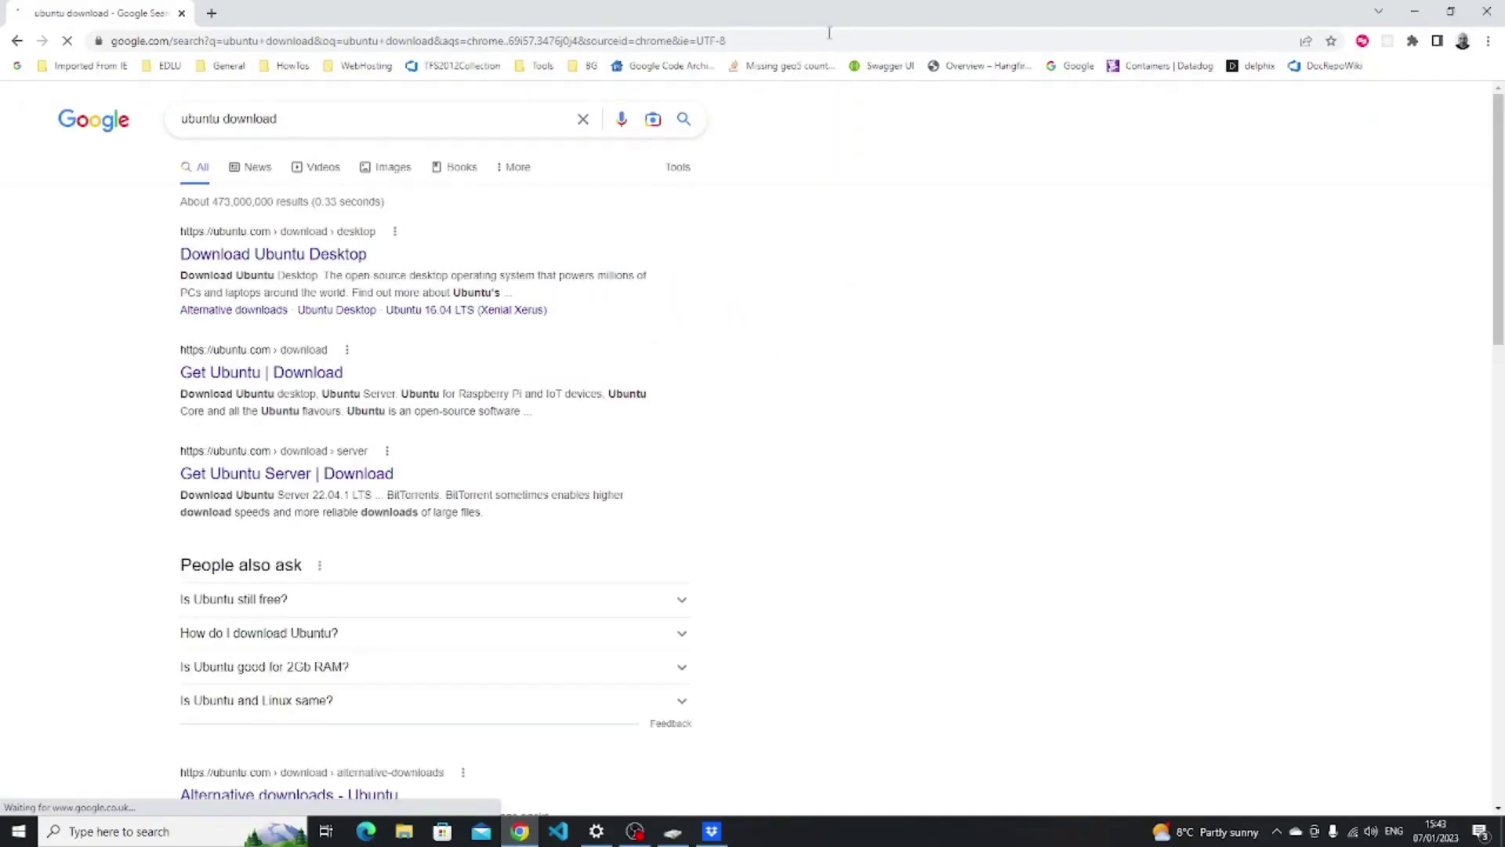
Open the Download Ubuntu Desktop page on ubuntu.com and accept its cookie settings.
{"action": "left_click", "coordinate": [315, 255]}
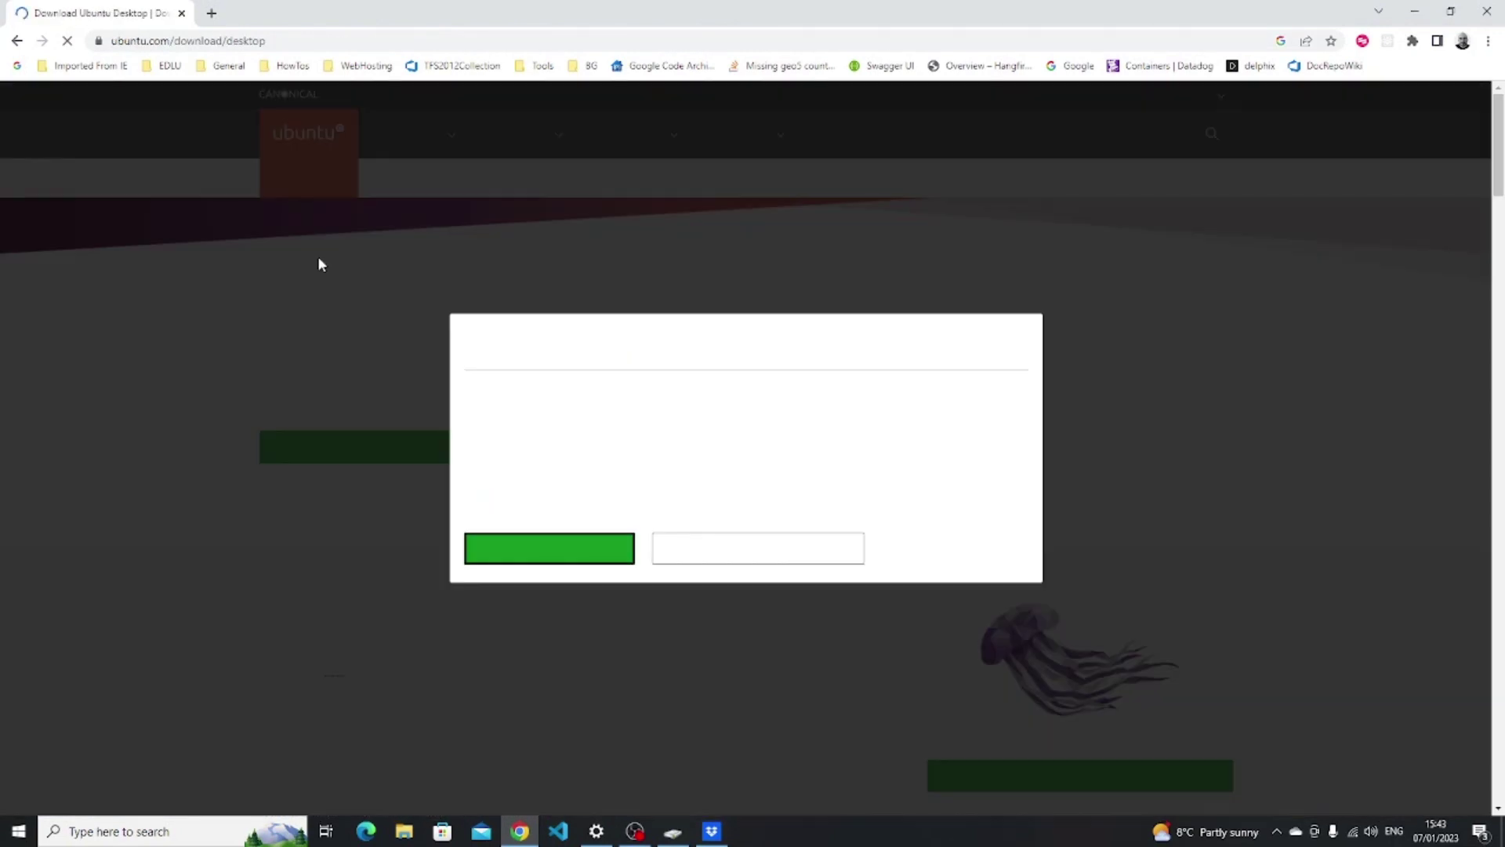
{"action": "left_click", "coordinate": [590, 551]}
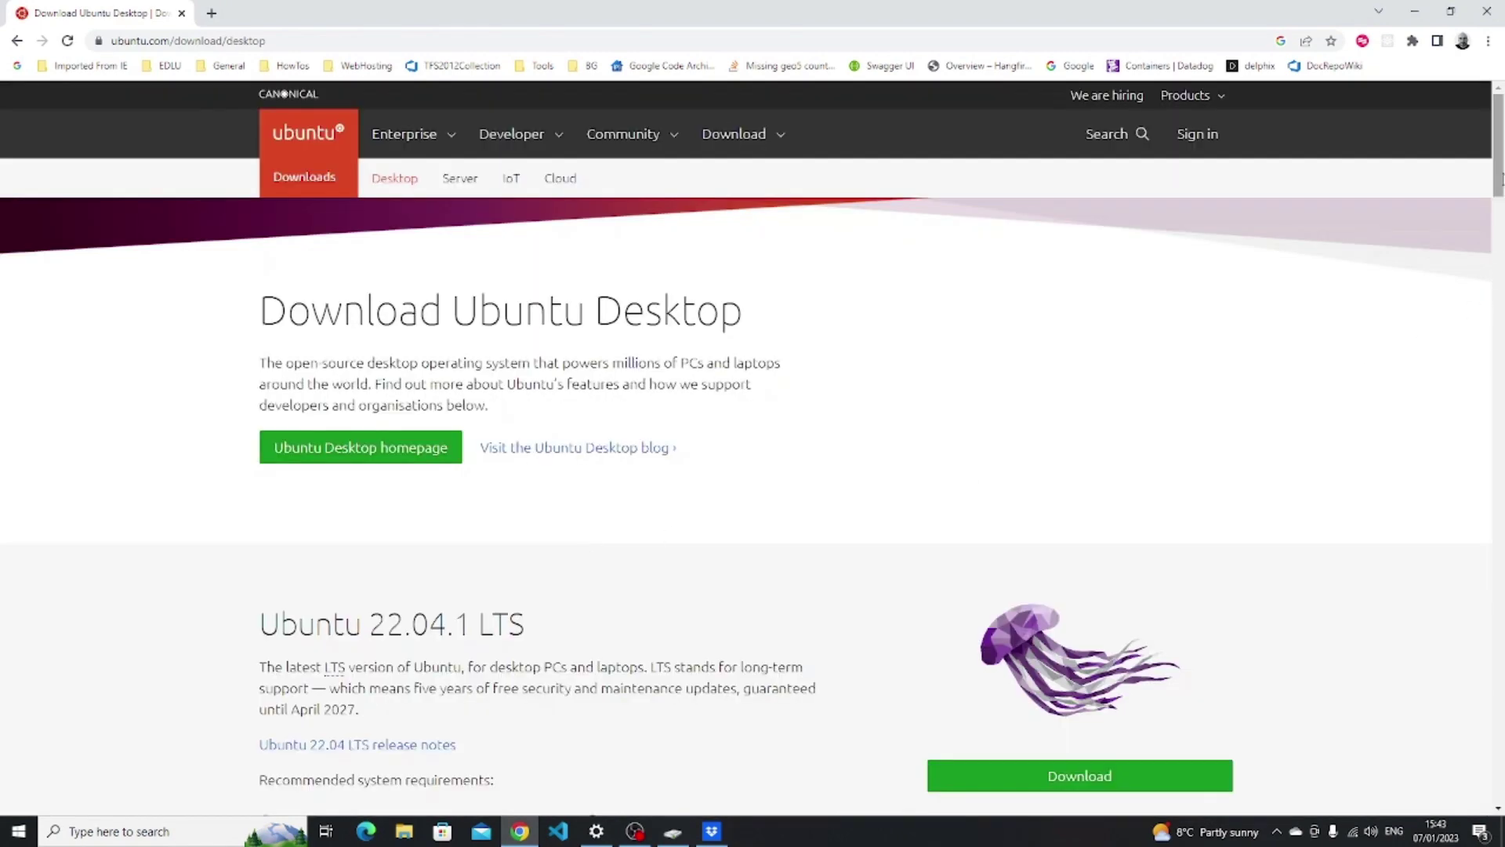
{"action": "scroll", "coordinate": [1498, 197], "scroll_direction": "down", "scroll_amount": 1}
{"action": "left_click_drag", "start_coordinate": [1499, 196], "coordinate": [1498, 251]}
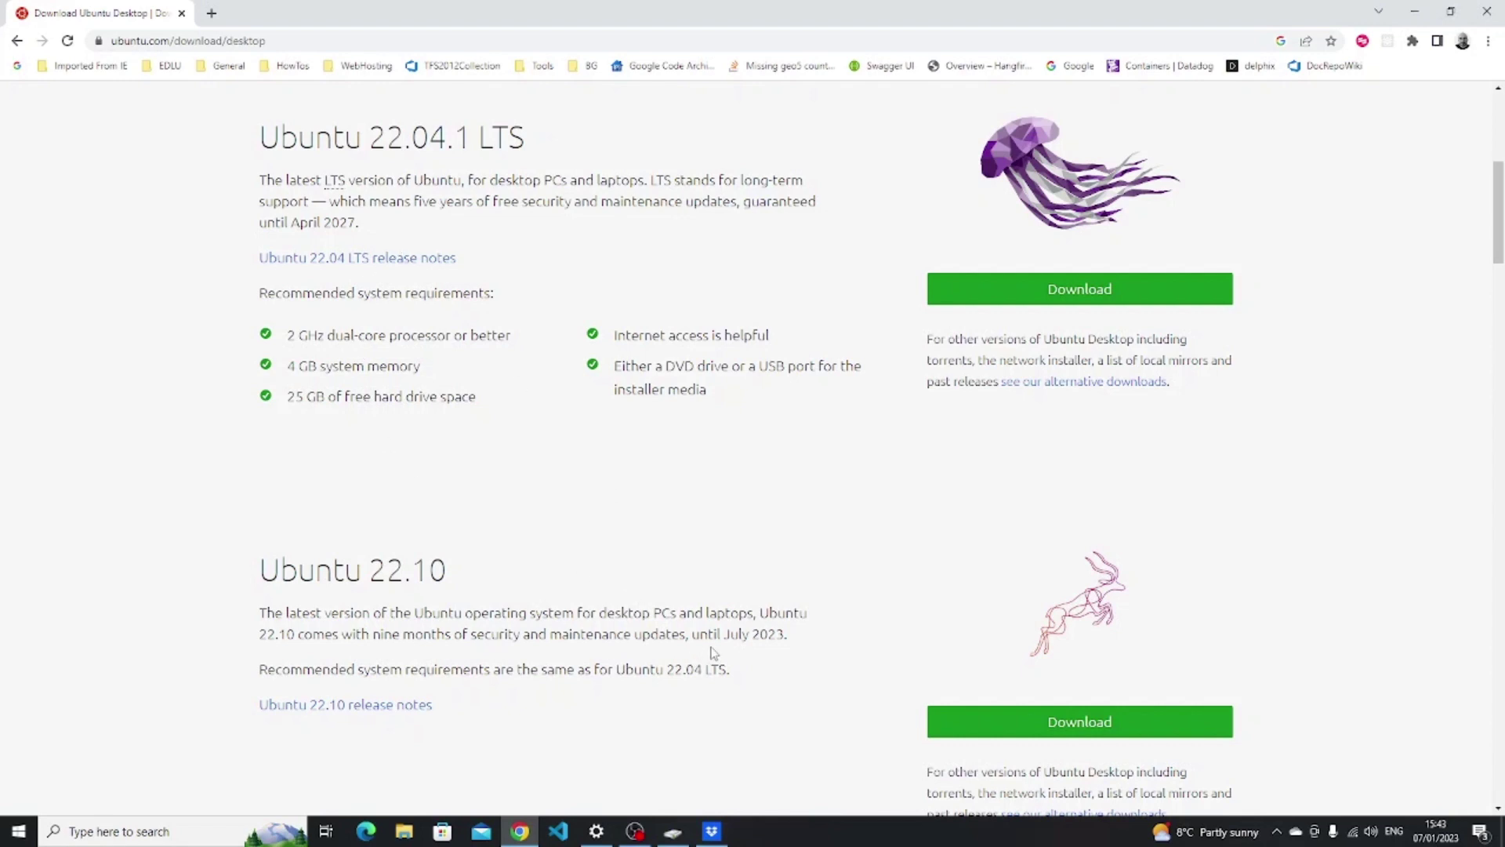
Highlight the 22.10 and 22.04 support periods and system requirements, then download Ubuntu 22.10.
{"action": "left_click_drag", "start_coordinate": [699, 635], "coordinate": [794, 641]}
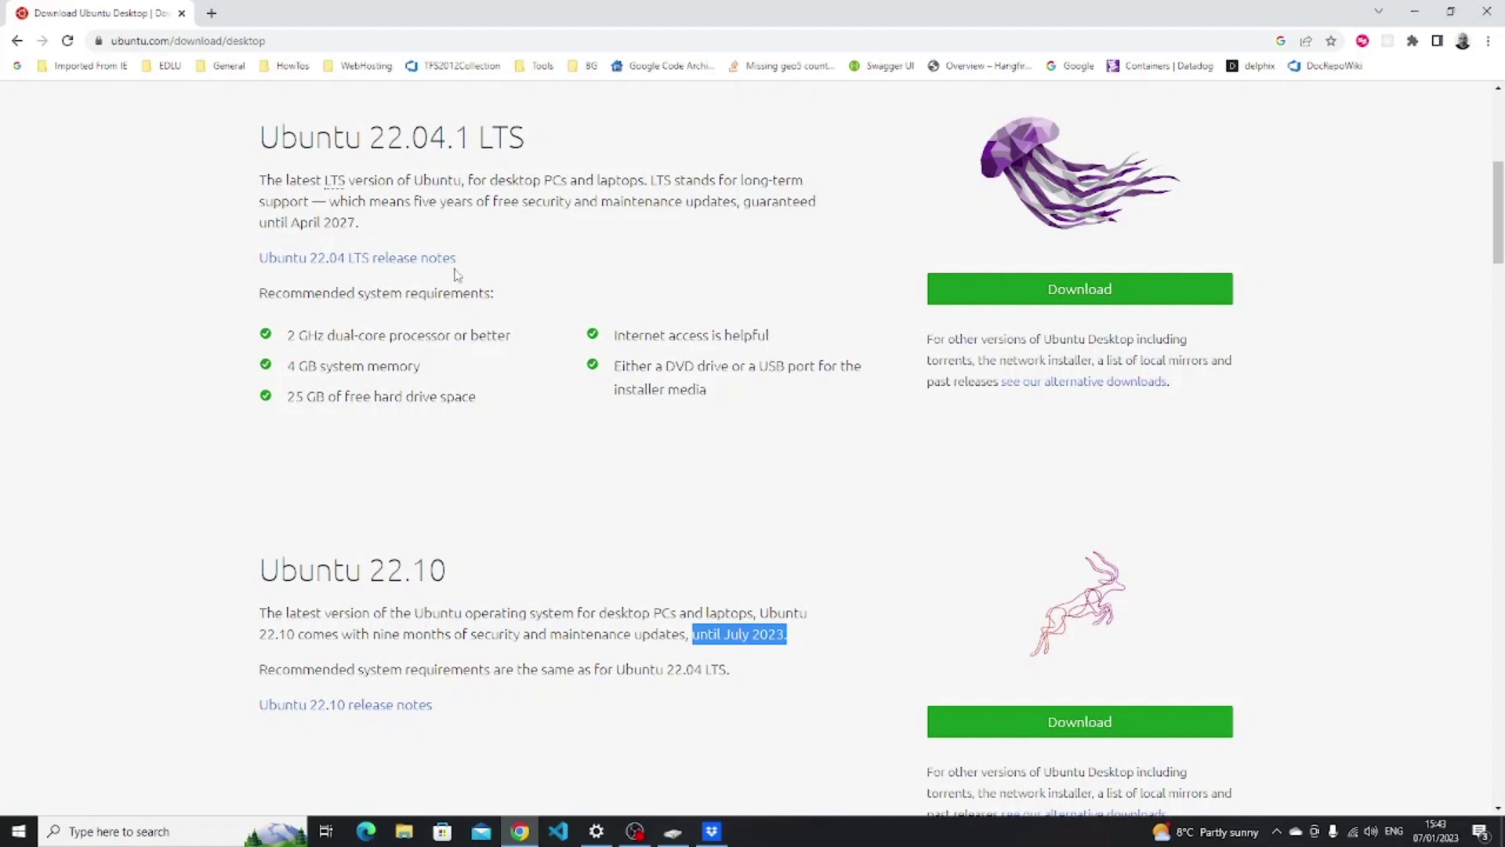
{"action": "left_click_drag", "start_coordinate": [329, 202], "coordinate": [738, 206]}
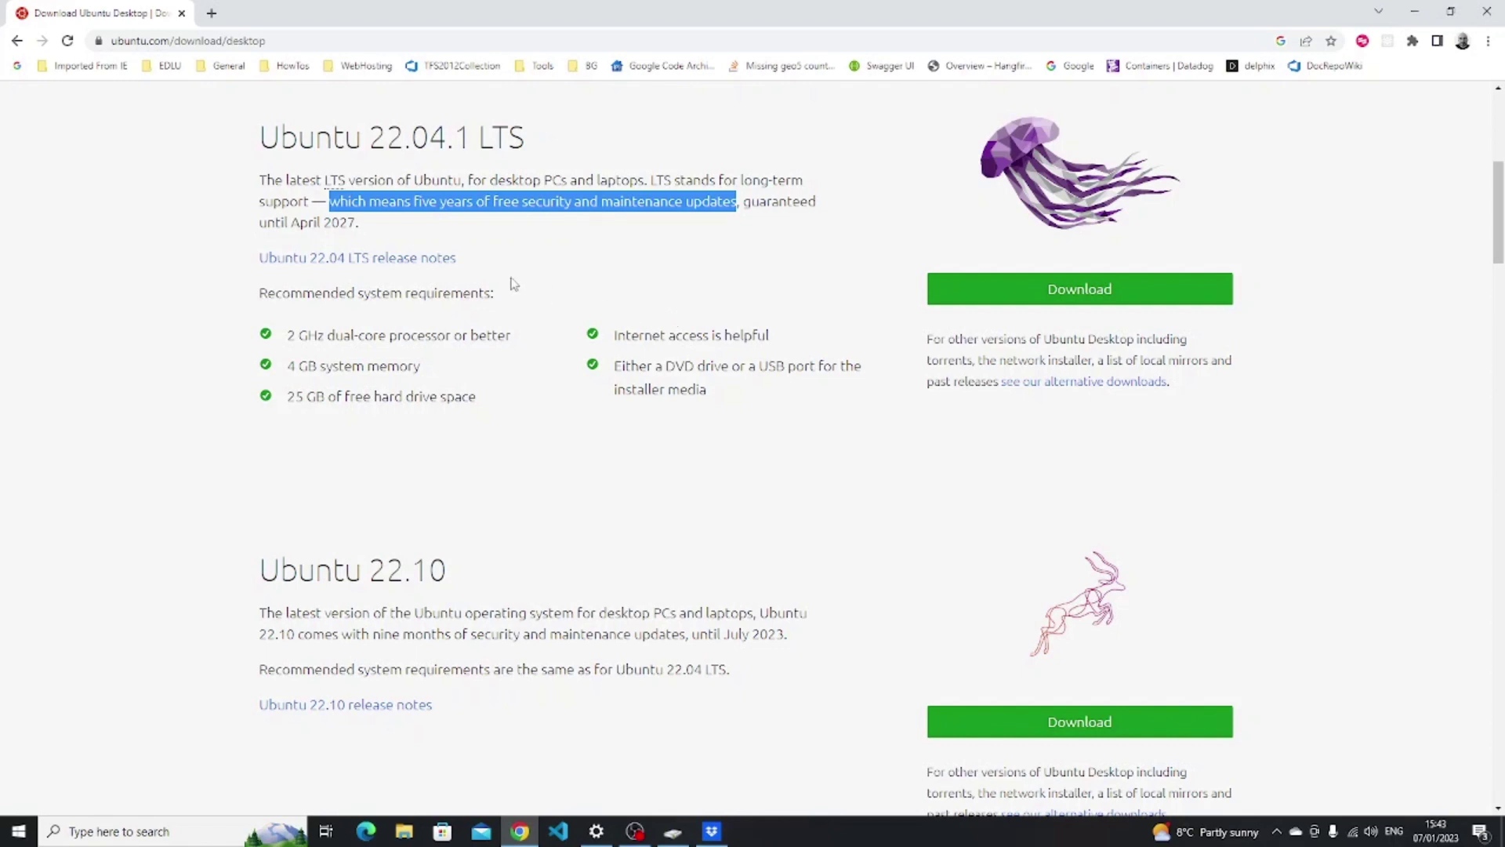
{"action": "left_click_drag", "start_coordinate": [286, 368], "coordinate": [430, 375]}
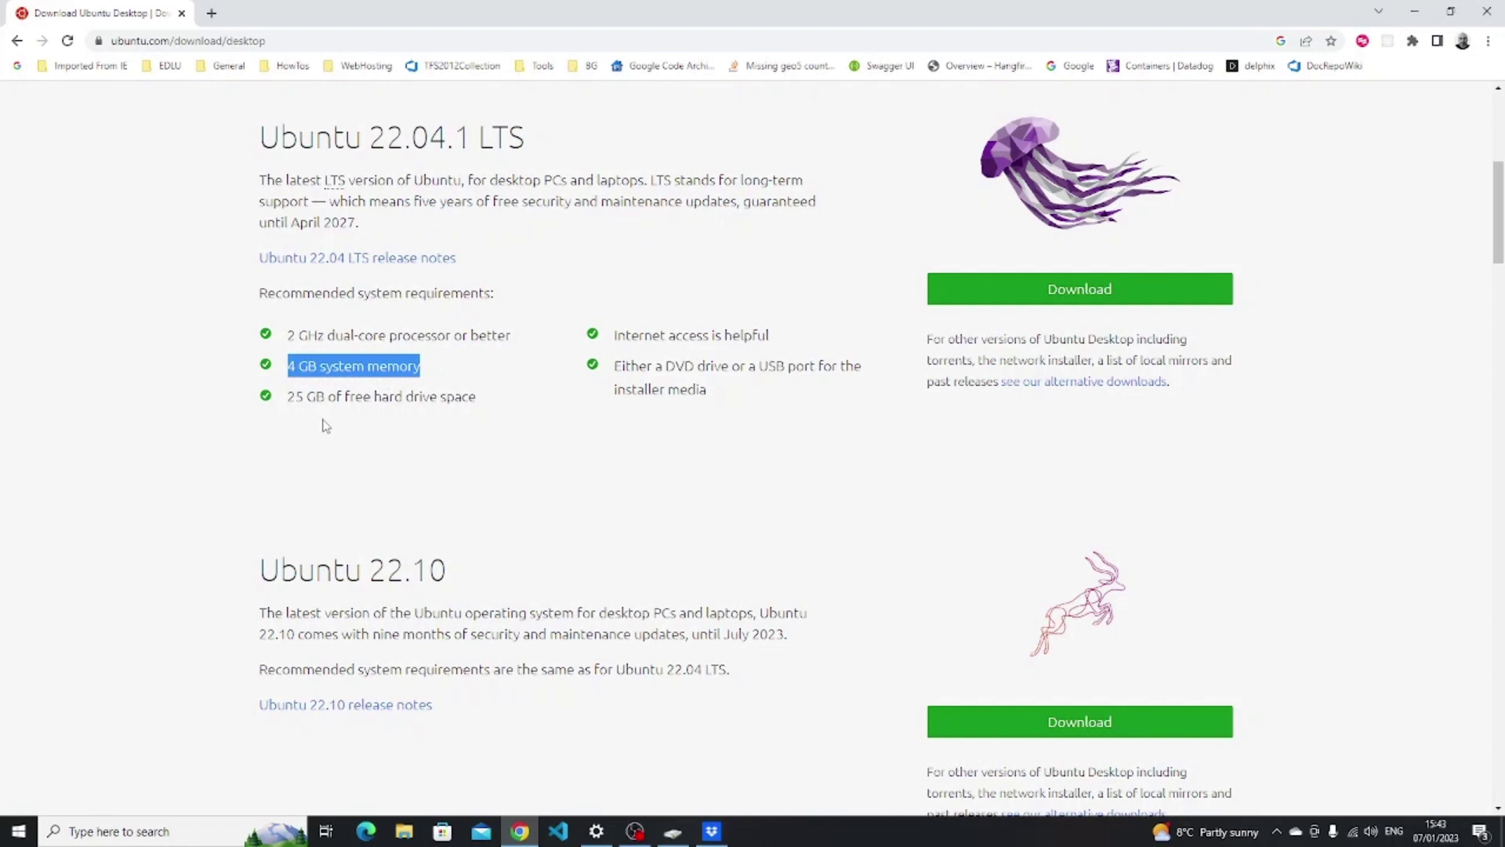
{"action": "left_click_drag", "start_coordinate": [288, 336], "coordinate": [515, 338]}
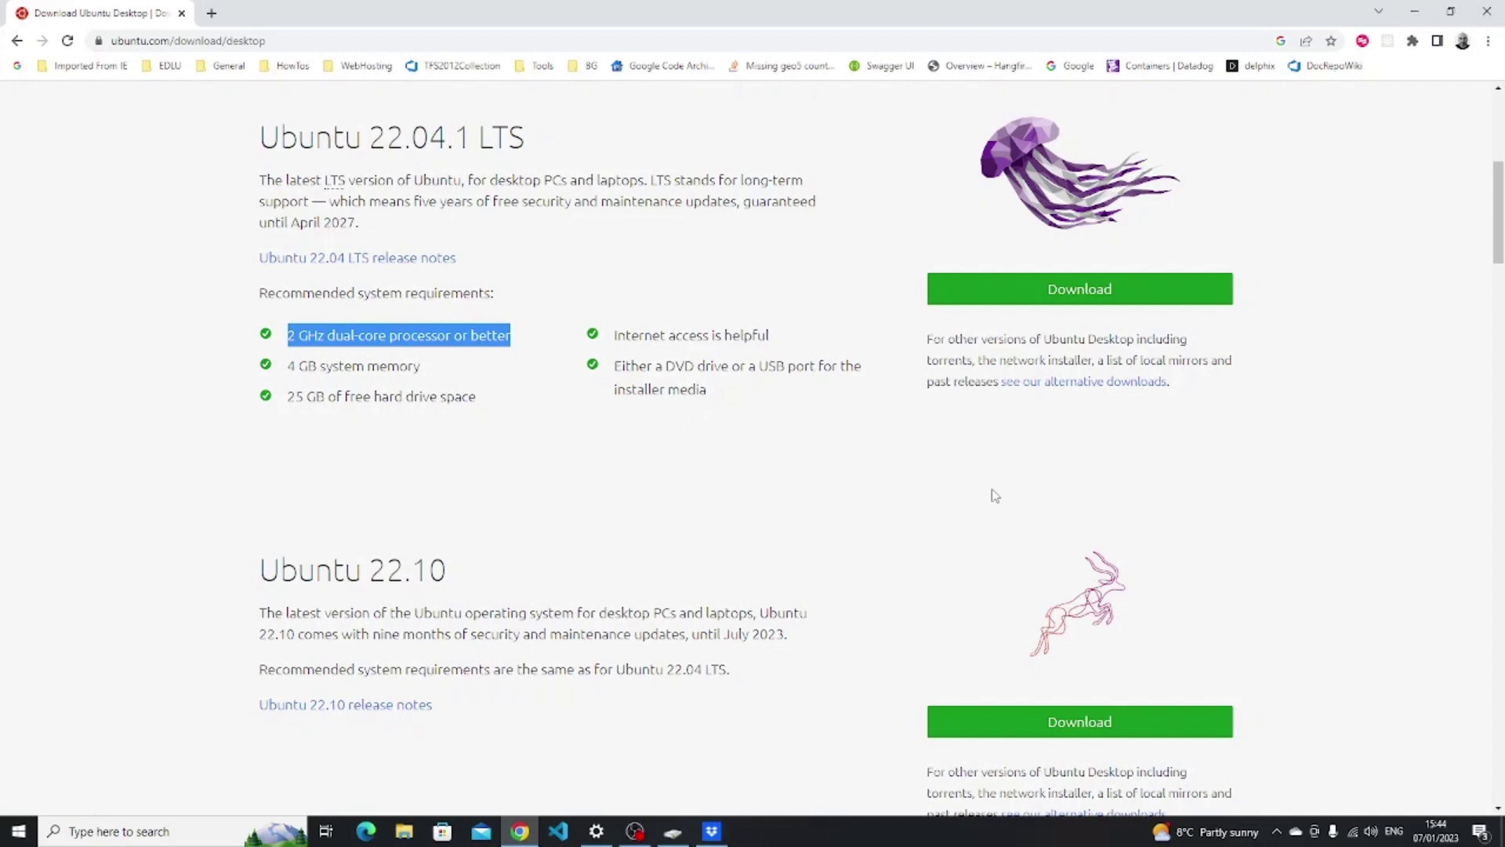
{"action": "left_click_drag", "start_coordinate": [1499, 239], "coordinate": [1500, 285]}
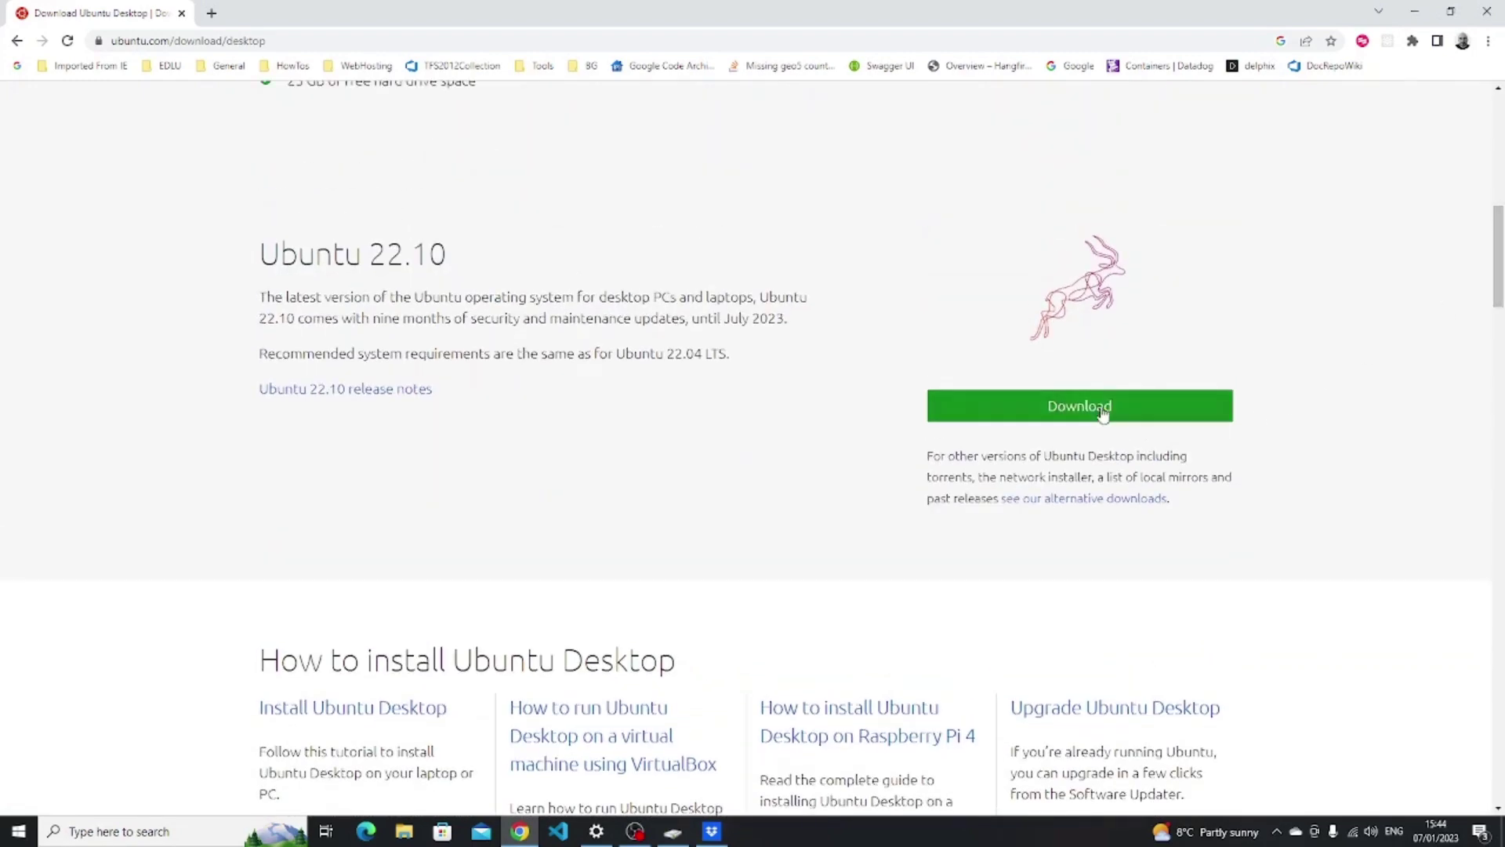
{"action": "left_click", "coordinate": [1067, 413]}
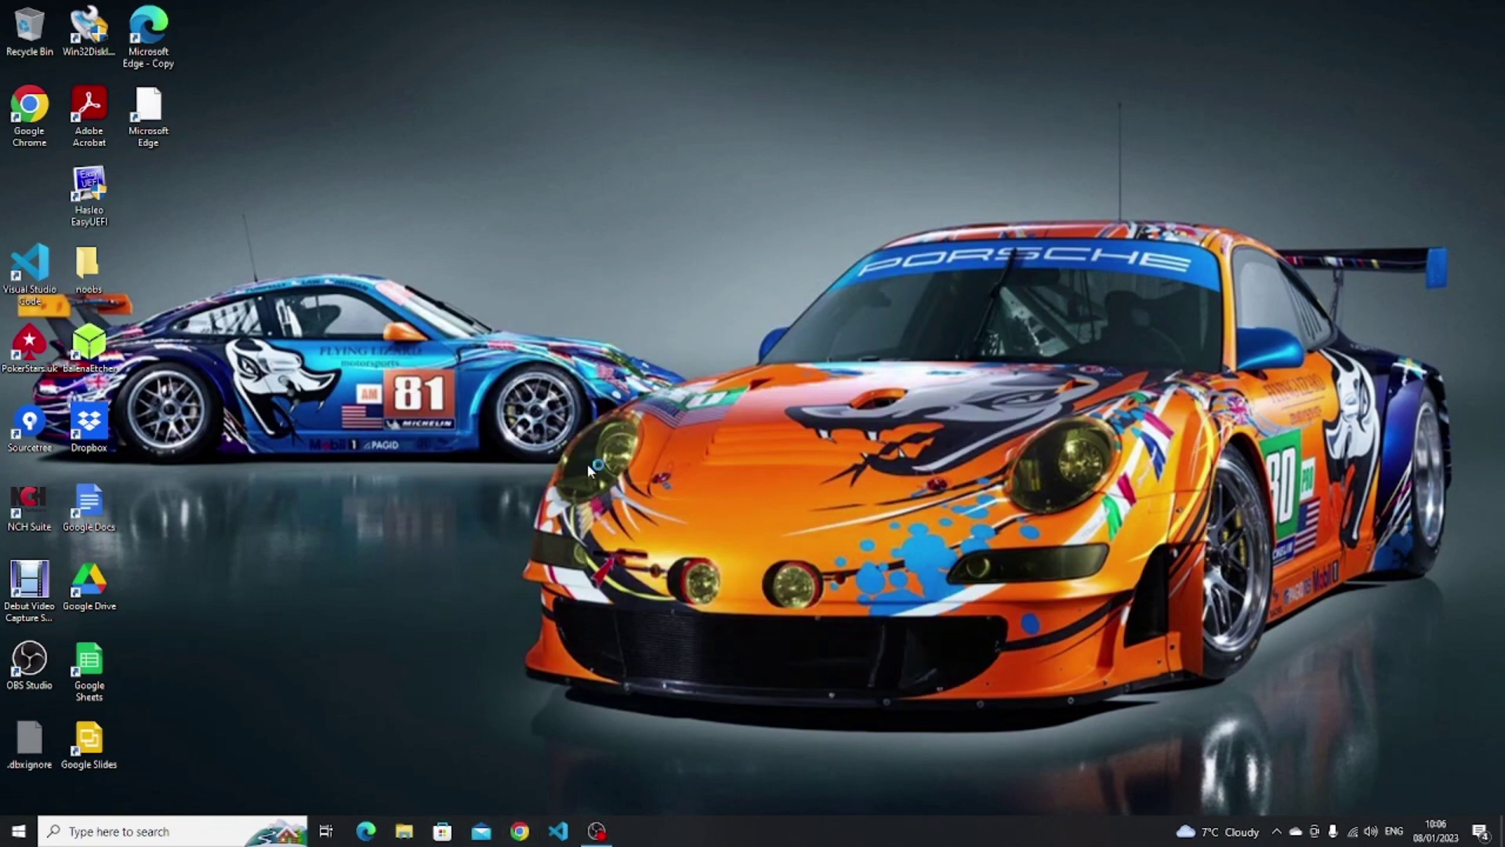
Download the balenaEtcher Windows (x64) installer from etcher.io, set it to open, and close Chrome.
{"action": "left_click", "coordinate": [336, 39]}
{"action": "type", "text": "etcher.io"}
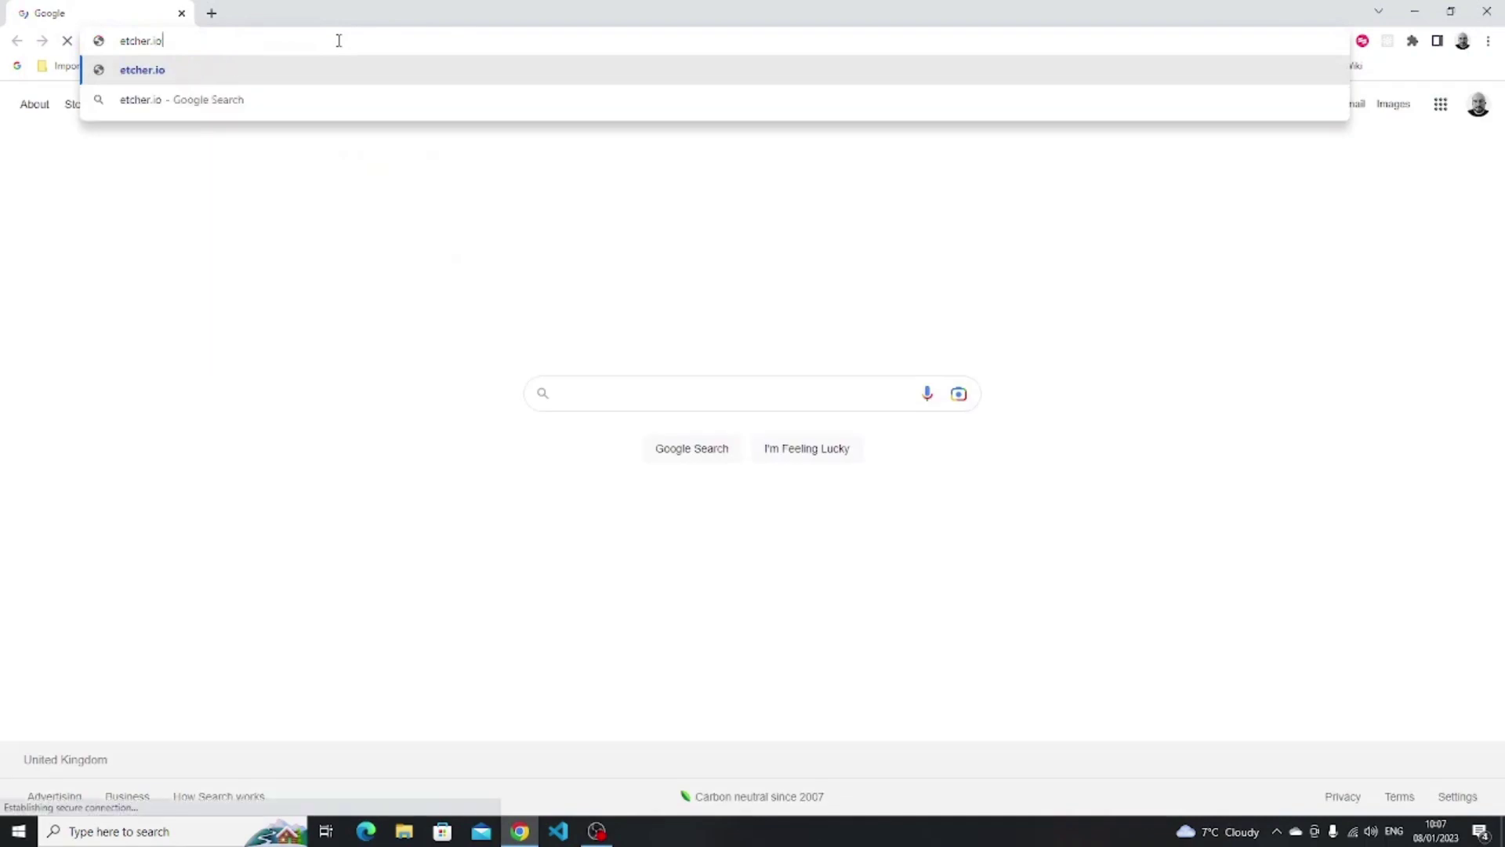
{"action": "key", "text": "Return"}
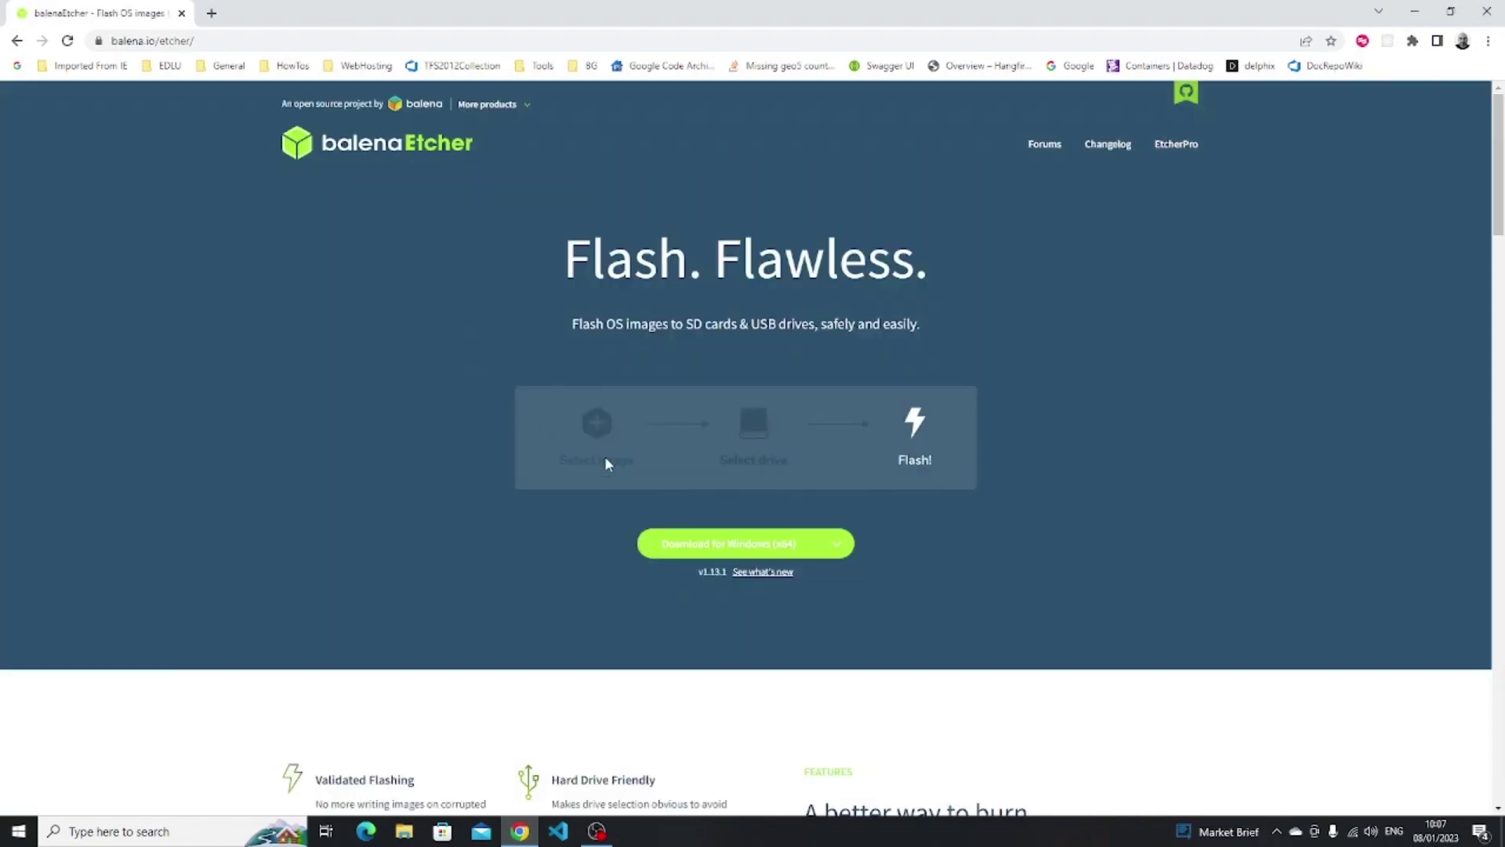
{"action": "left_click", "coordinate": [777, 547]}
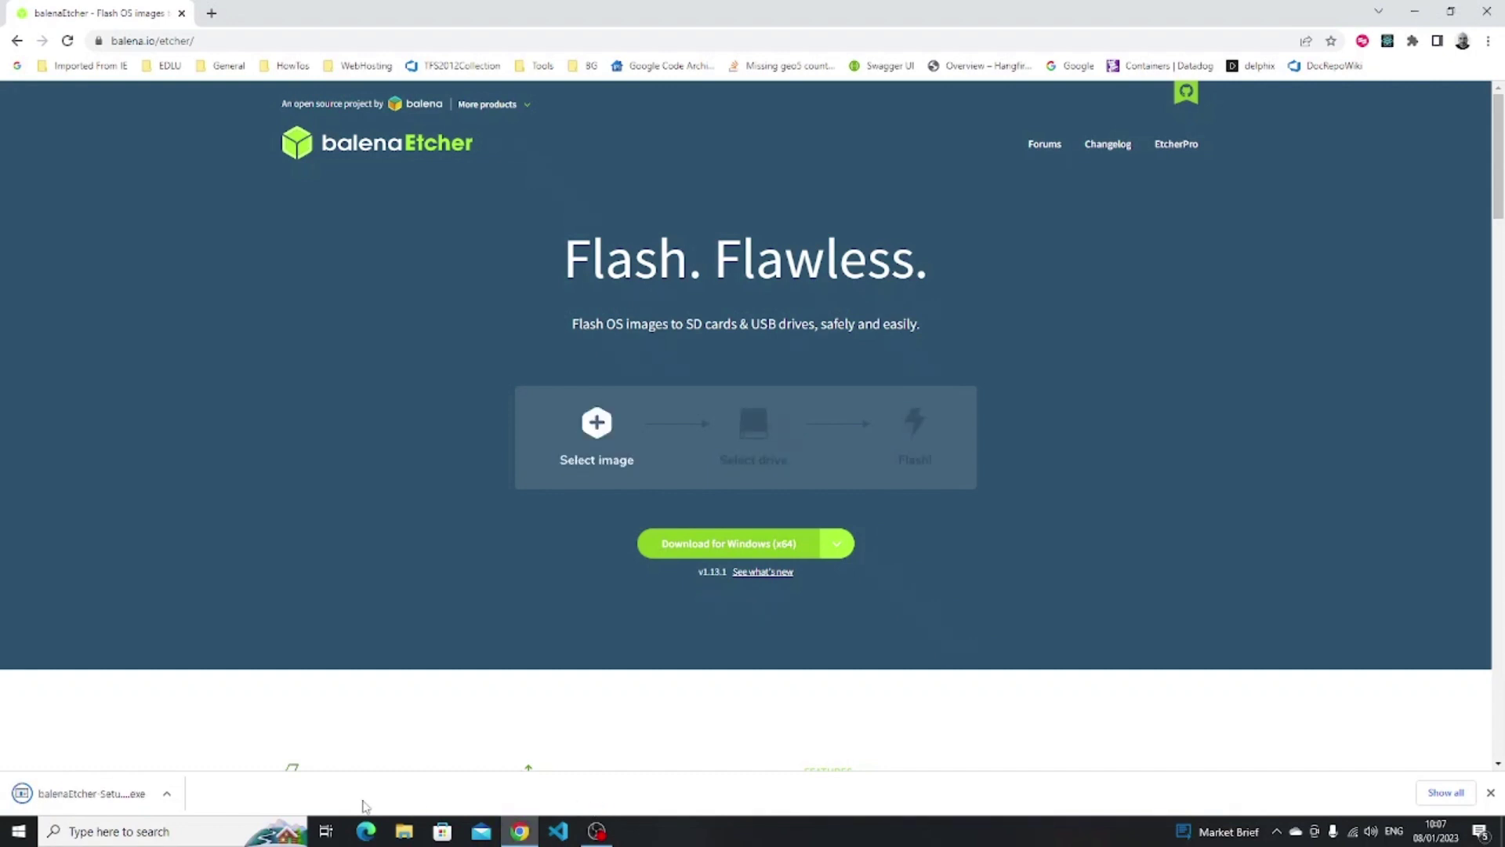
{"action": "left_click", "coordinate": [86, 794]}
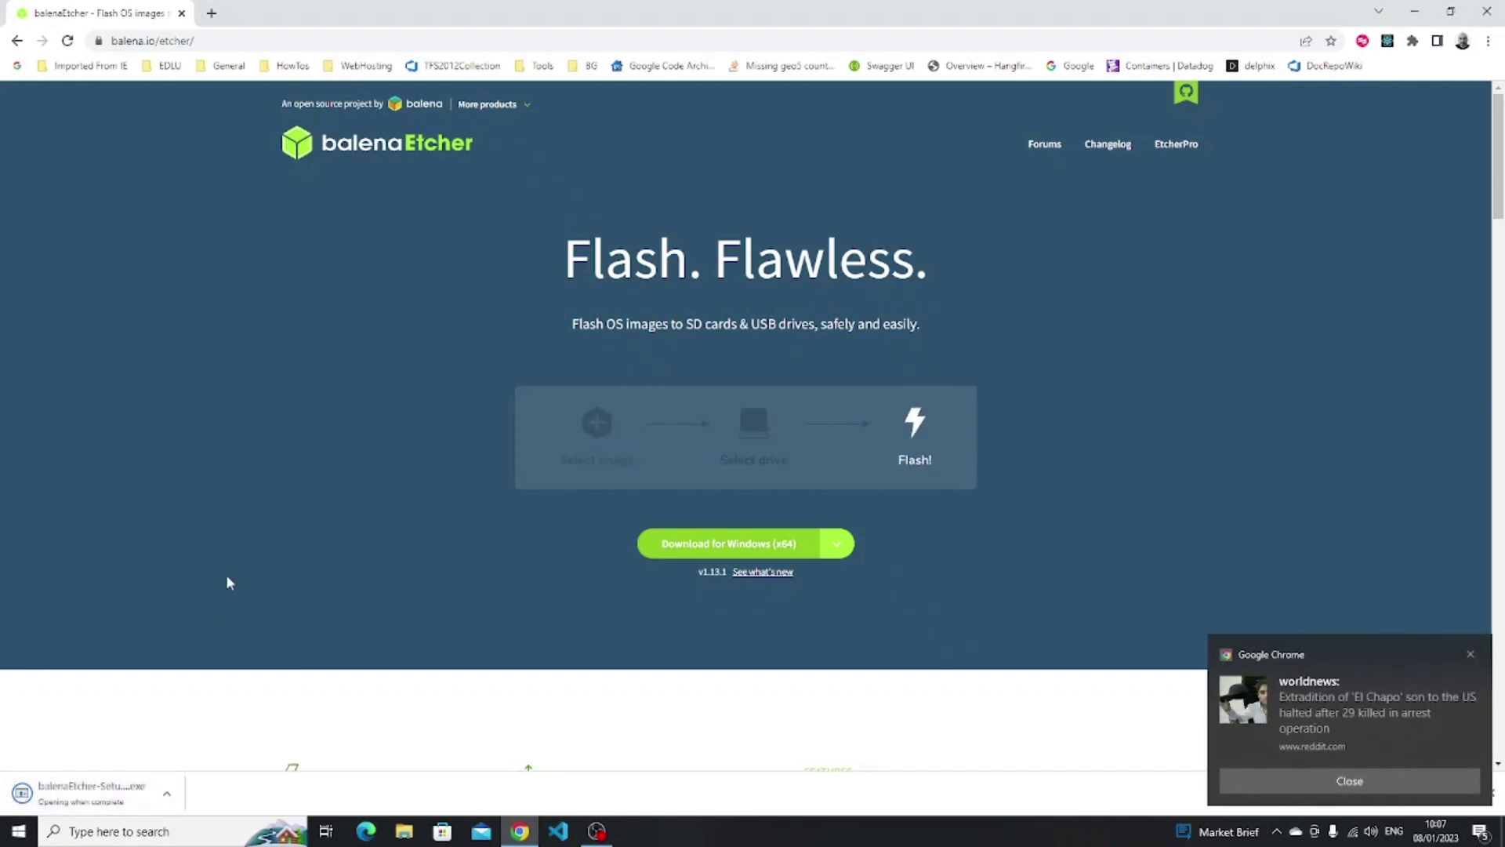
{"action": "left_click", "coordinate": [1471, 655]}
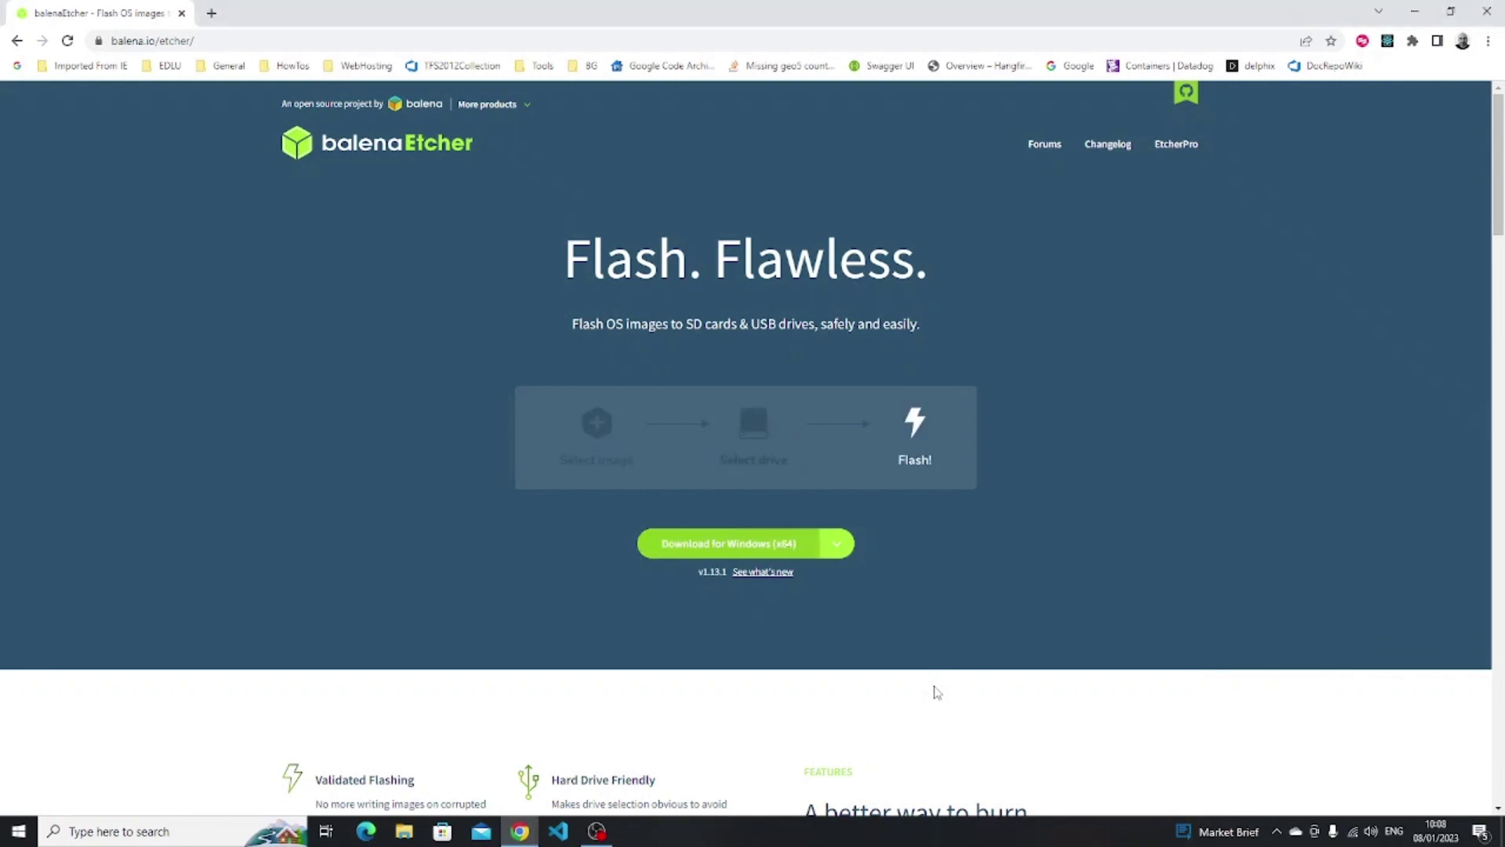
{"action": "left_click", "coordinate": [1487, 12]}
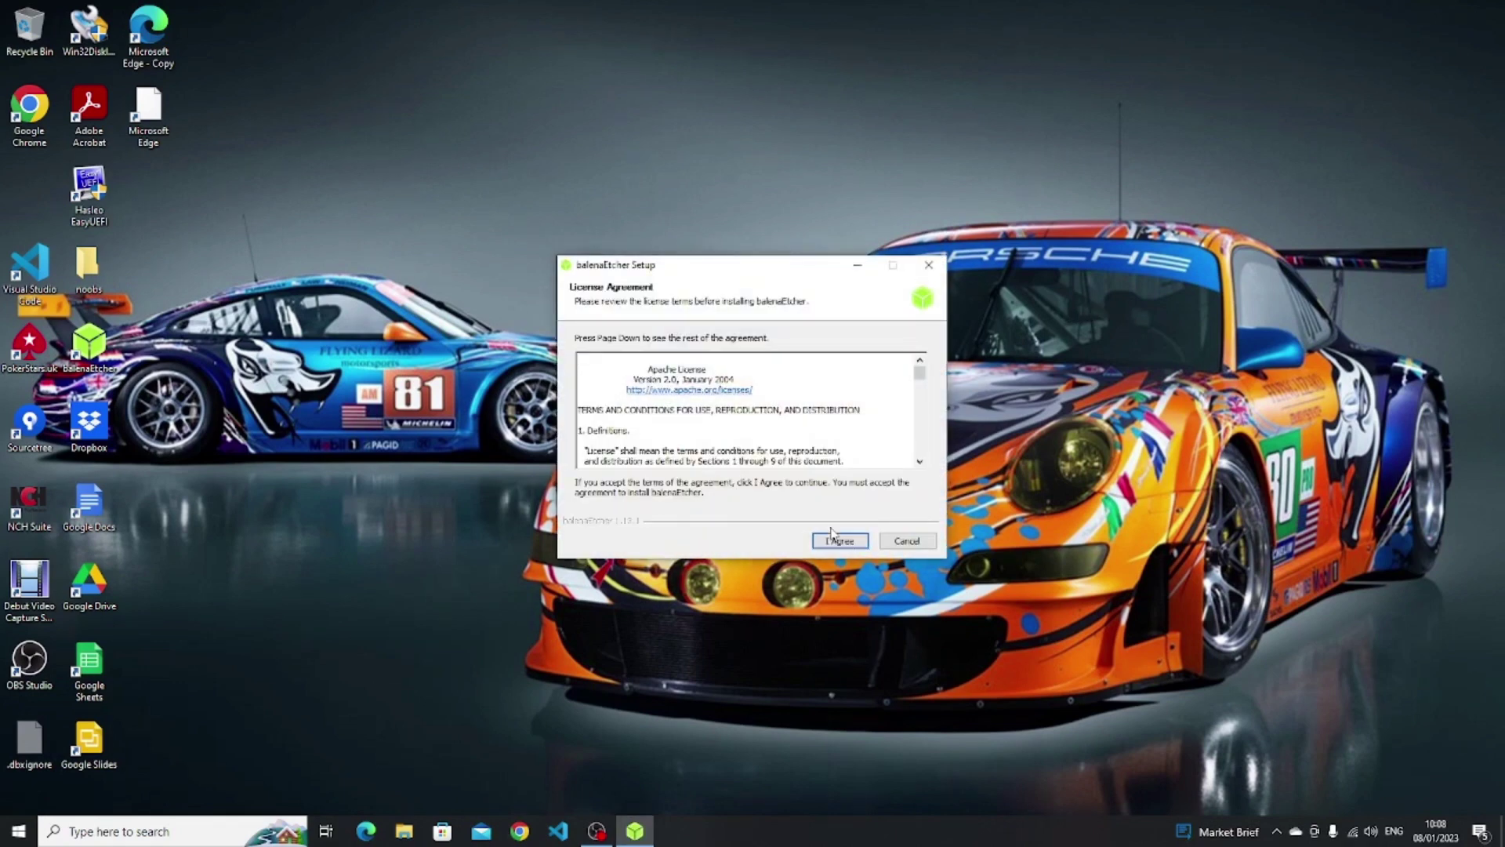
Accept the balenaEtcher license agreement so it installs and launches.
{"action": "left_click", "coordinate": [841, 541]}
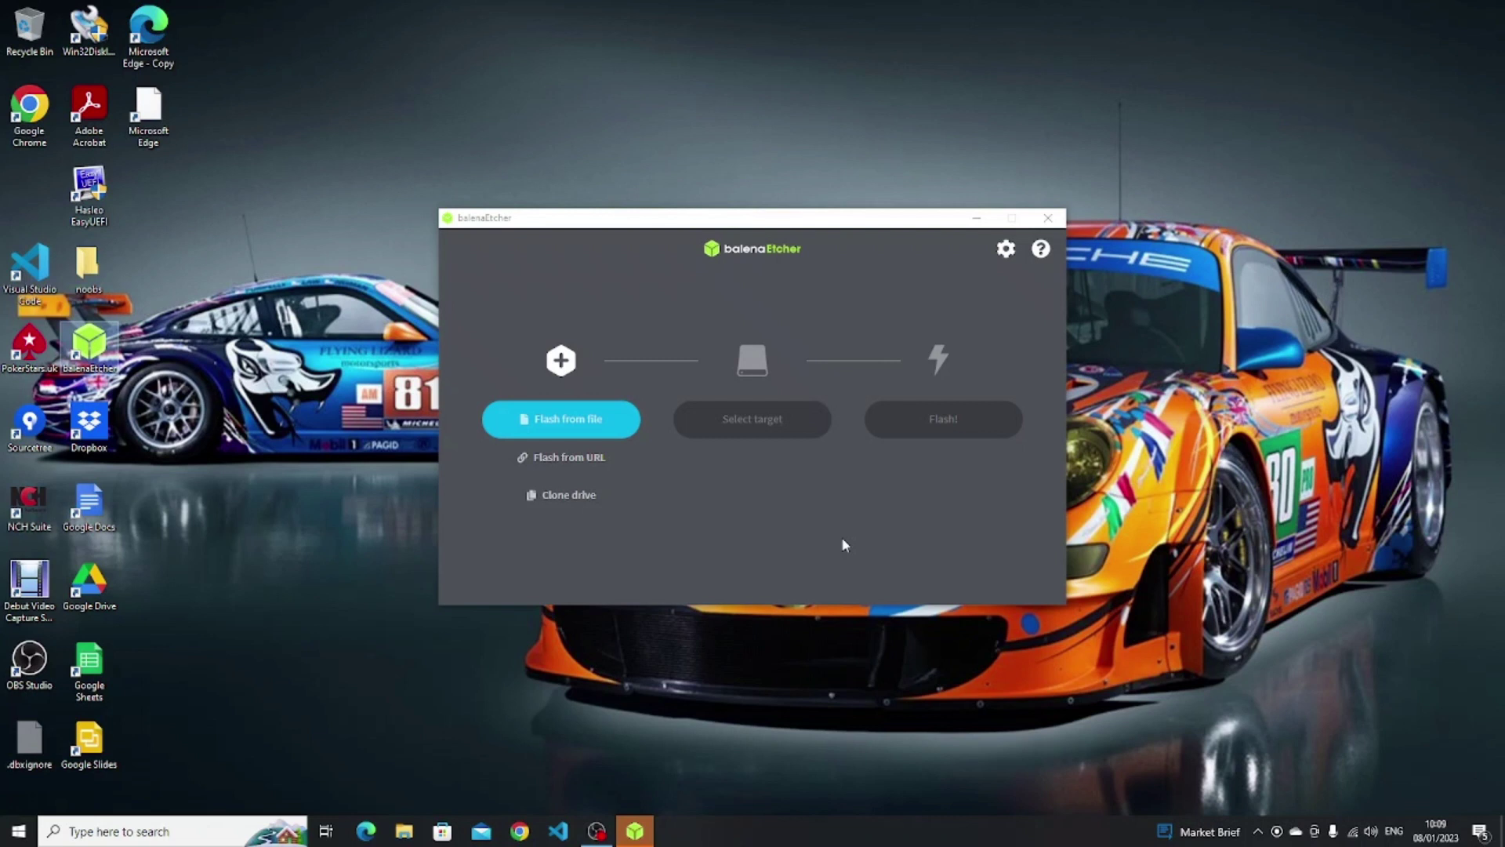
Flash the Ubuntu 22.10 desktop ISO from Downloads onto the SanDisk USB drive.
{"action": "left_click", "coordinate": [565, 421]}
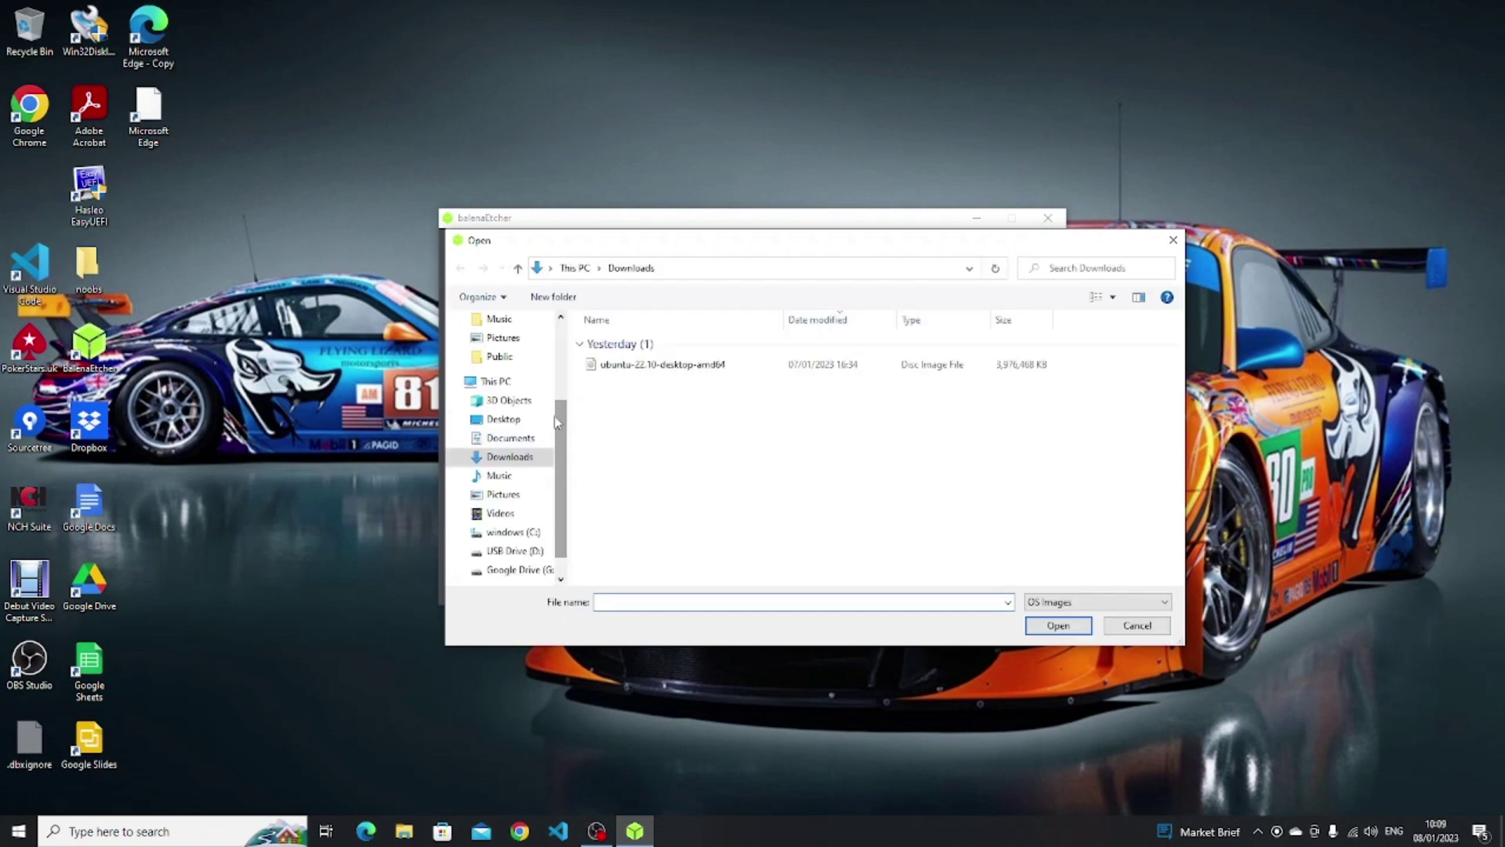
{"action": "double_click", "coordinate": [651, 367]}
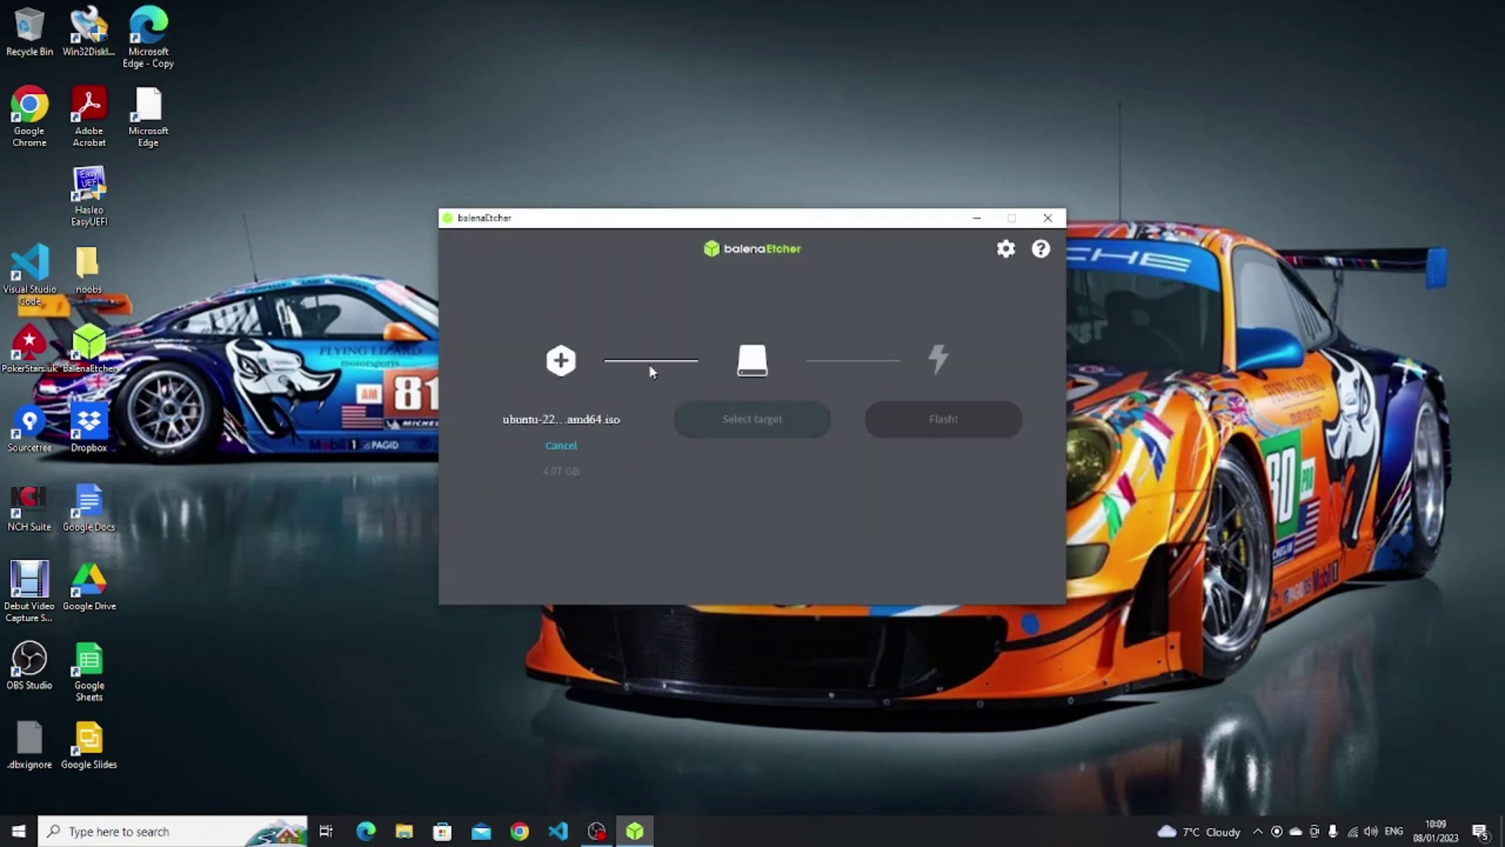
{"action": "left_click", "coordinate": [740, 422]}
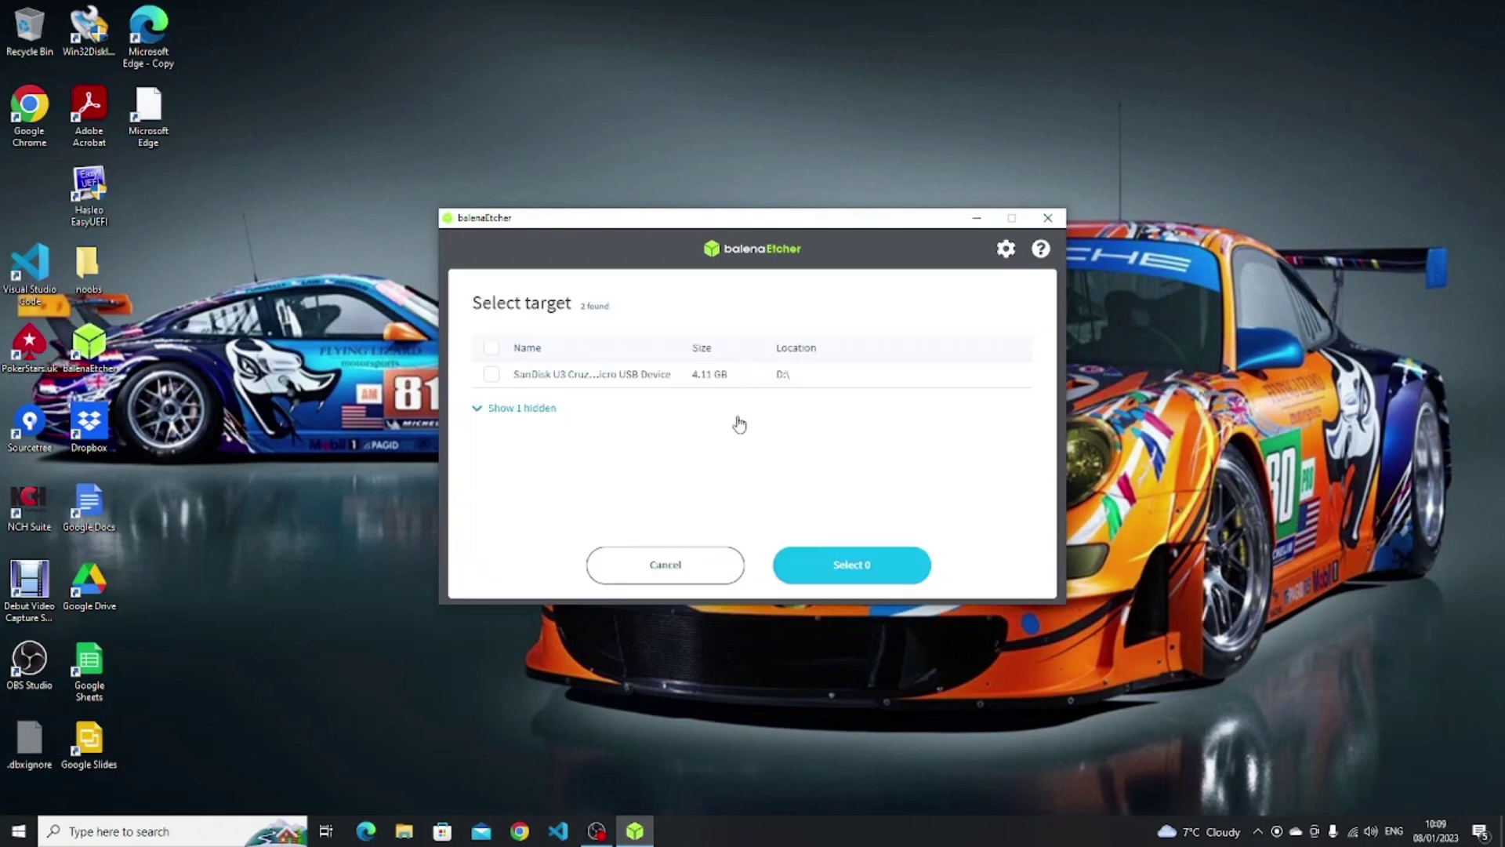
{"action": "left_click", "coordinate": [493, 375]}
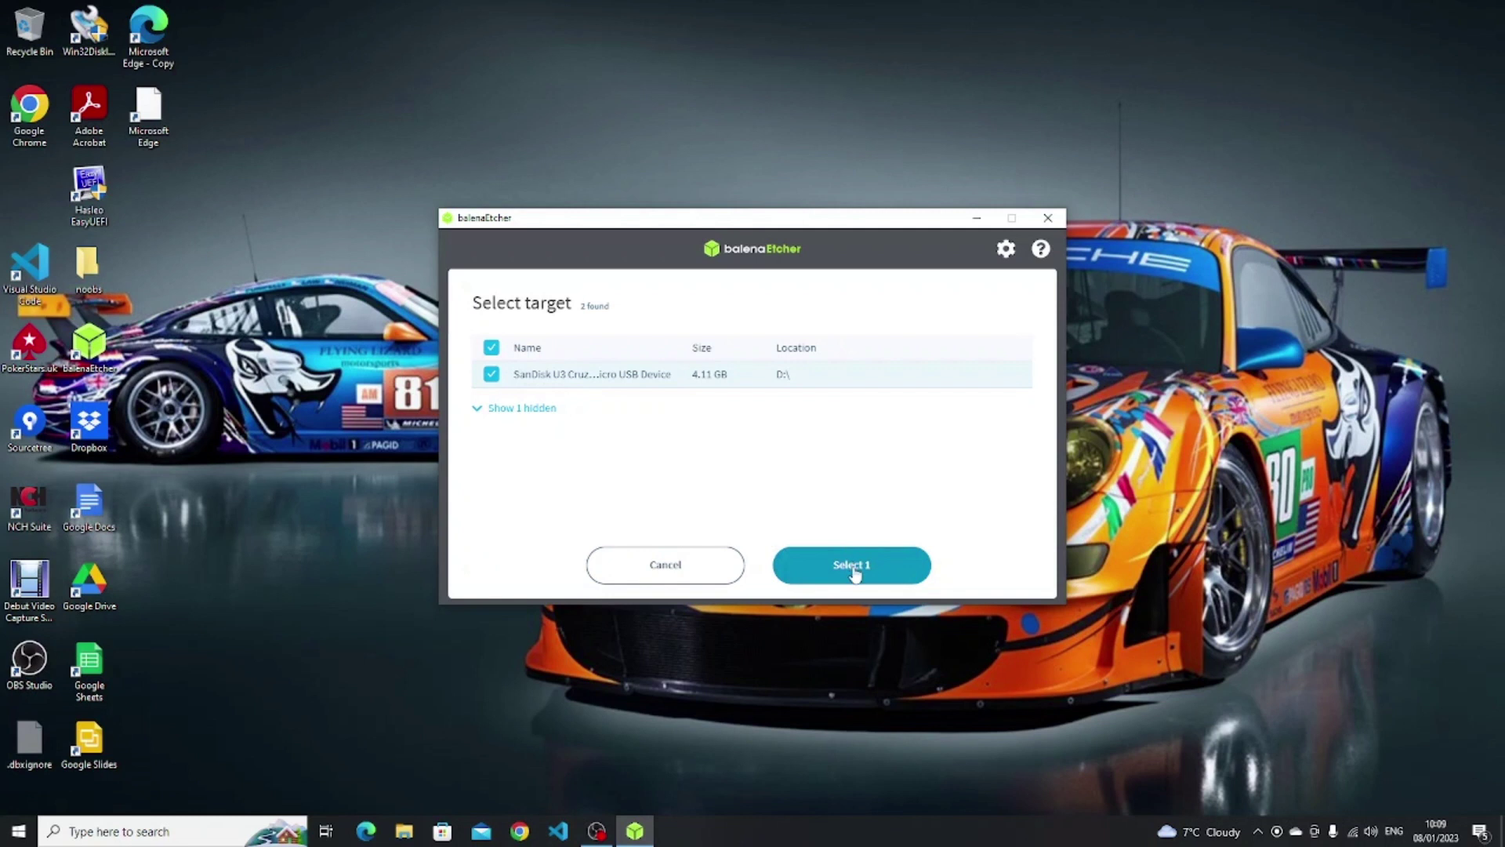
{"action": "left_click", "coordinate": [853, 567]}
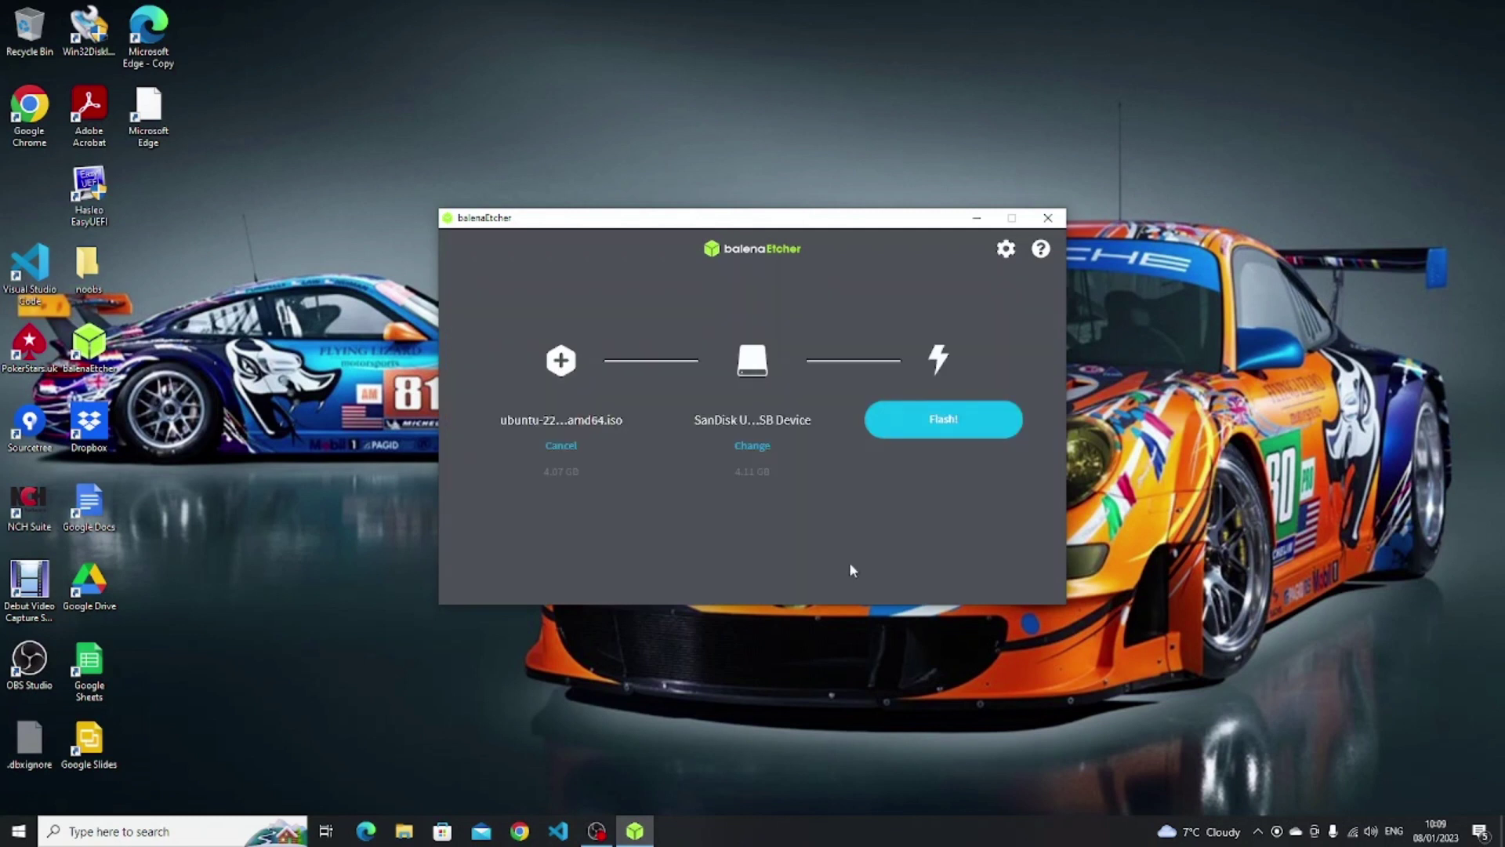
{"action": "left_click", "coordinate": [946, 421]}
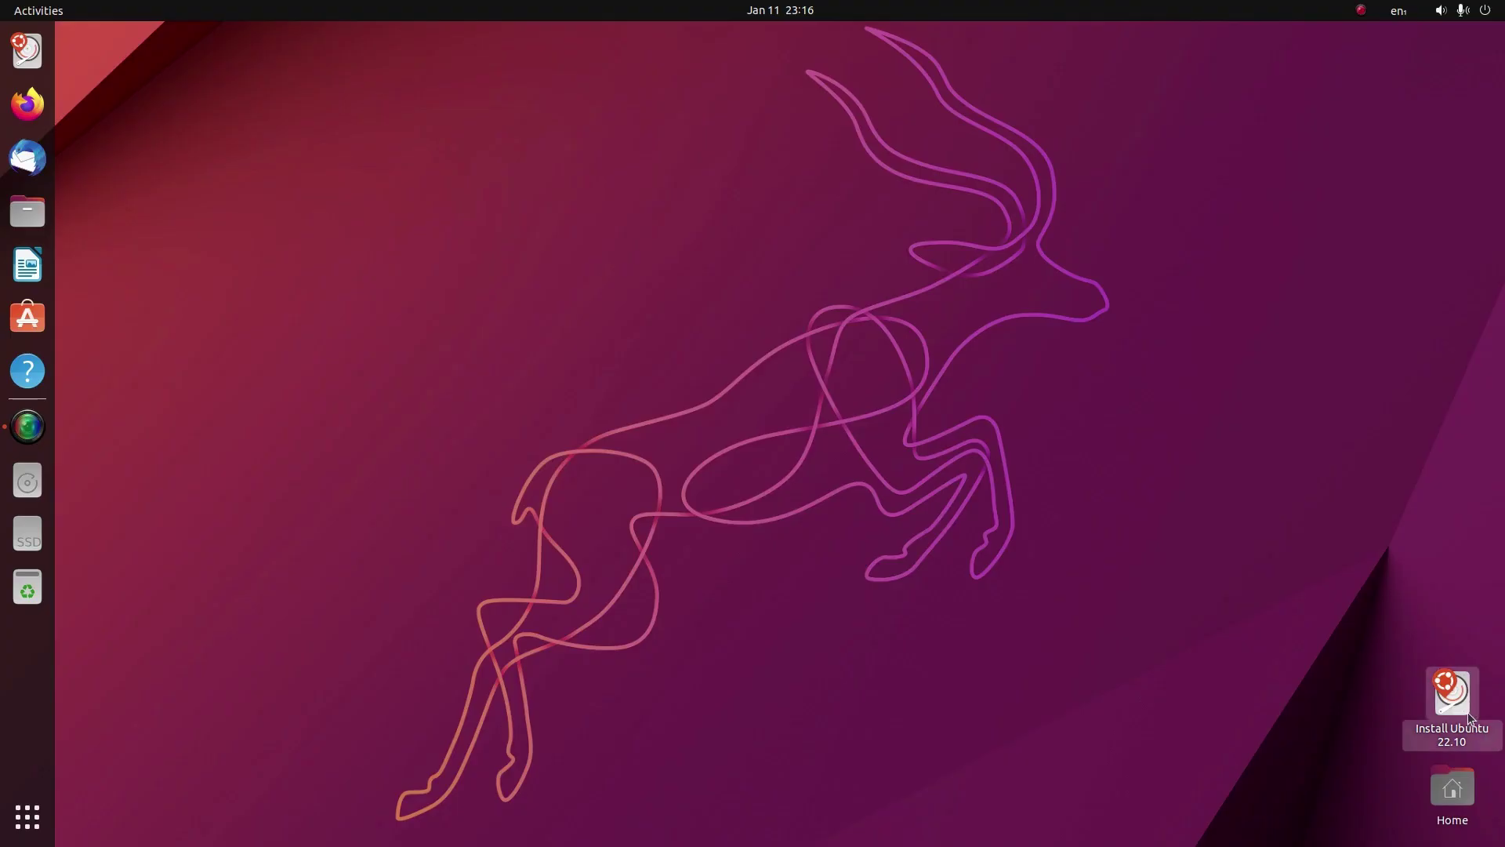
Launch the Install Ubuntu 22.10 program from the live desktop.
{"action": "left_click", "coordinate": [1468, 712]}
{"action": "key", "text": "Return"}
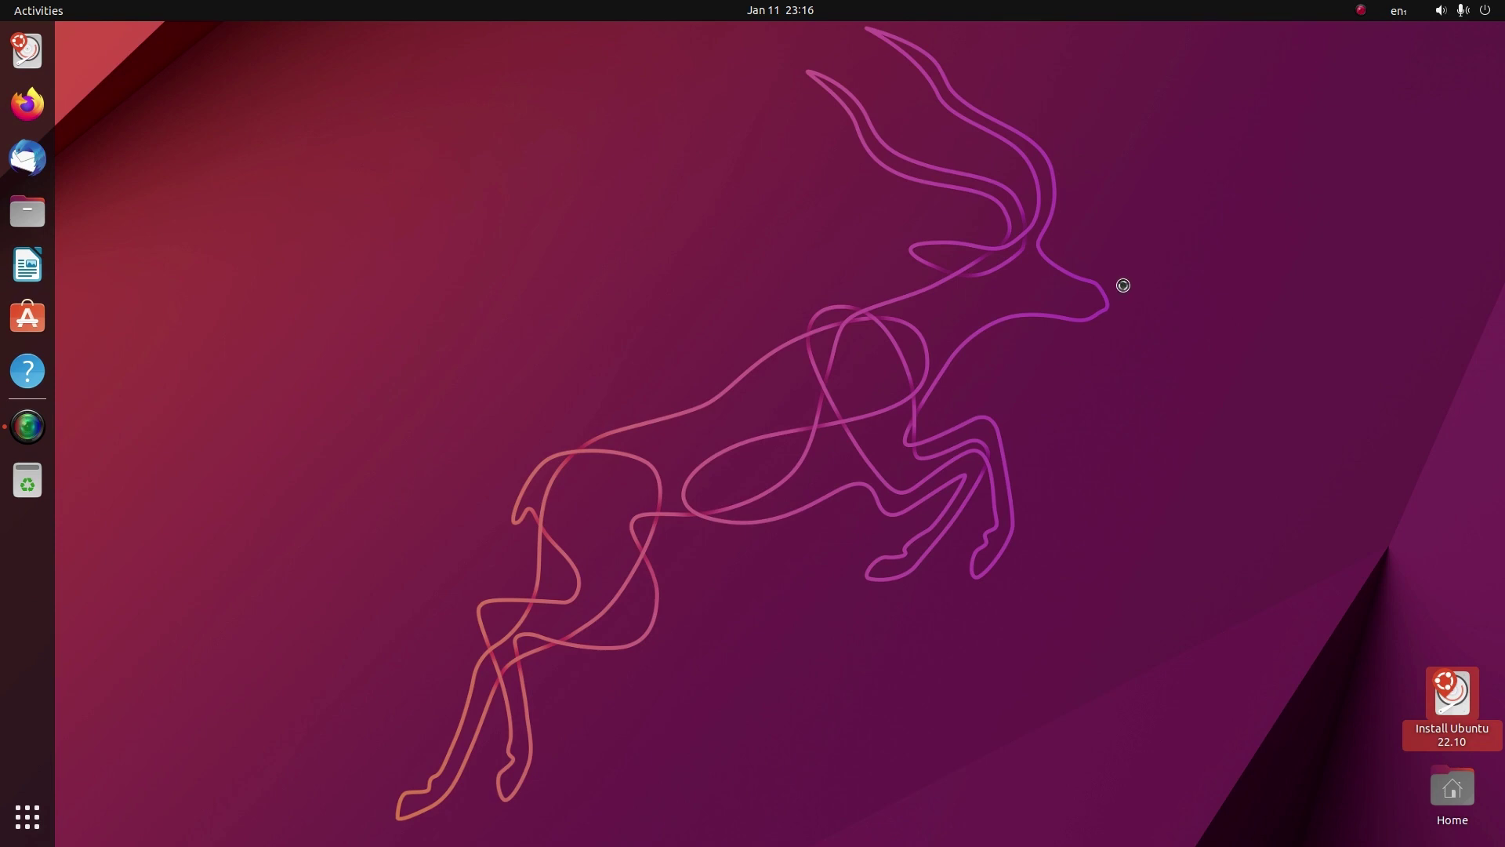
{"action": "left_click", "coordinate": [1447, 11]}
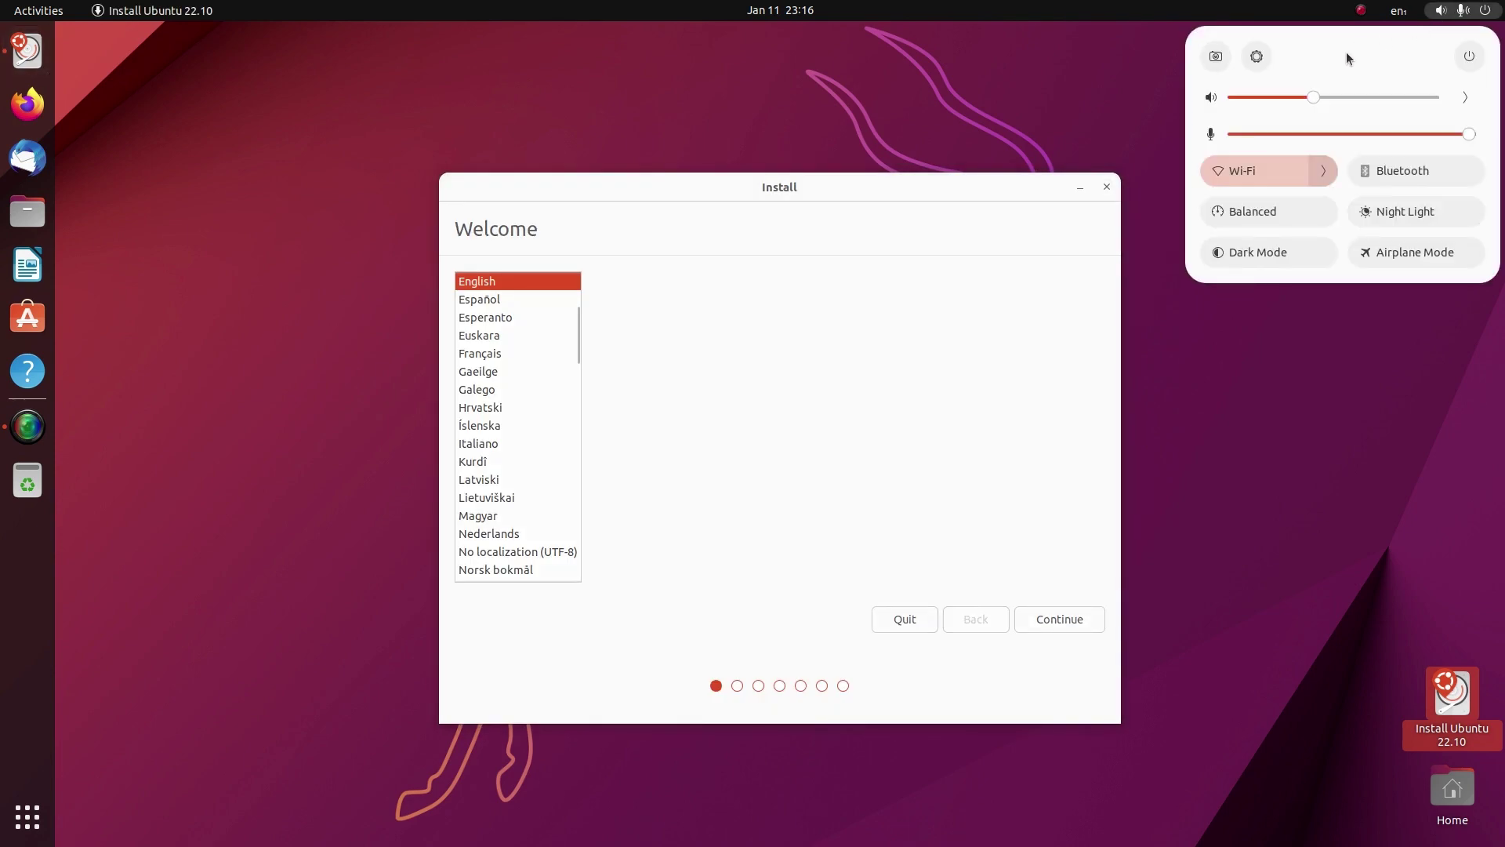
Connect to the Pixel_5508 Wi-Fi network by entering the network password.
{"action": "left_click", "coordinate": [1322, 171]}
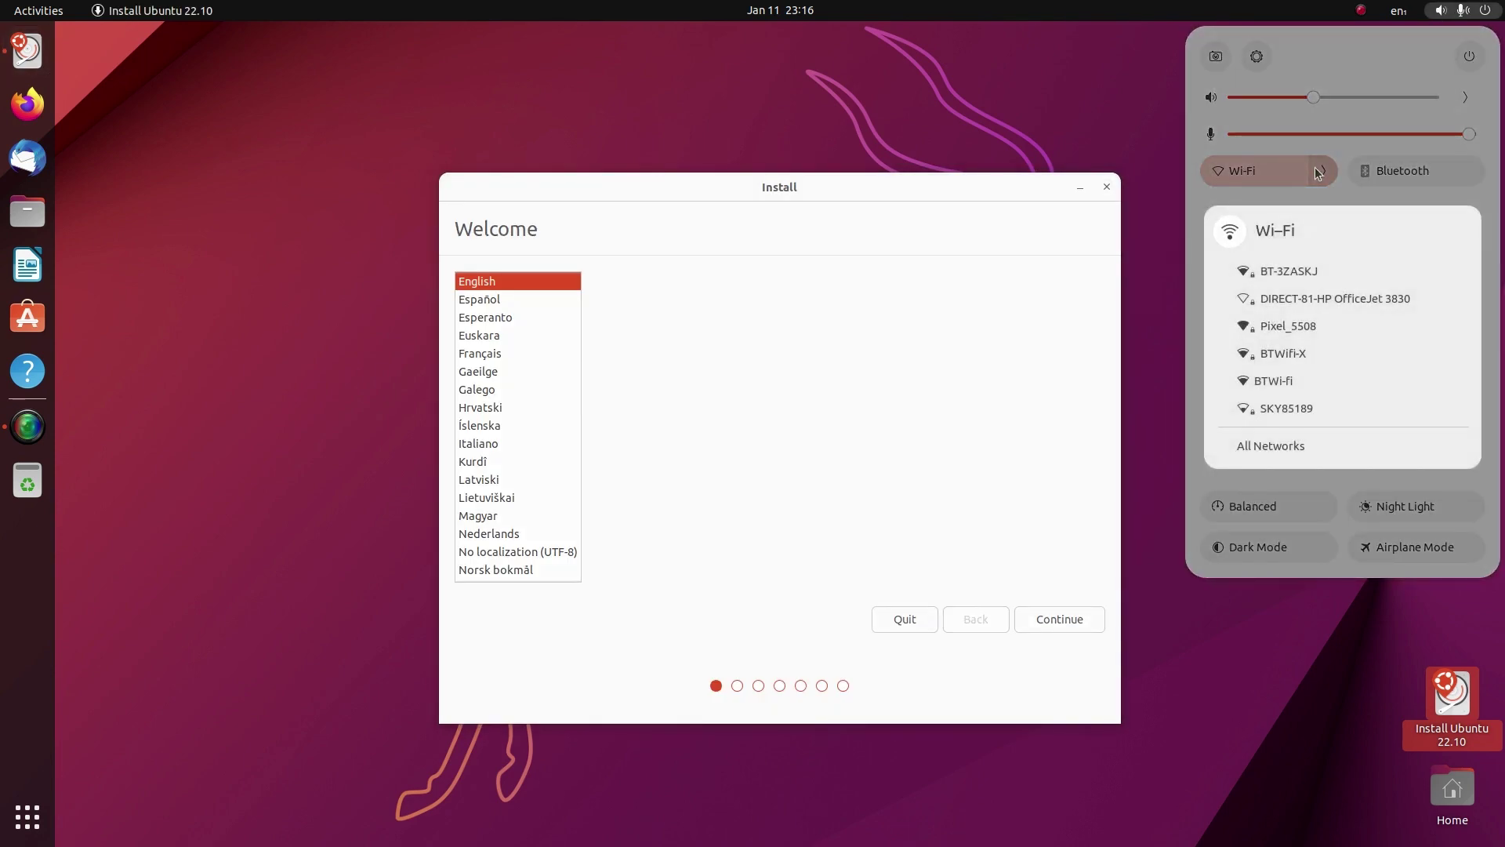
{"action": "left_click", "coordinate": [1286, 327]}
{"action": "type", "text": "•••••••••"}
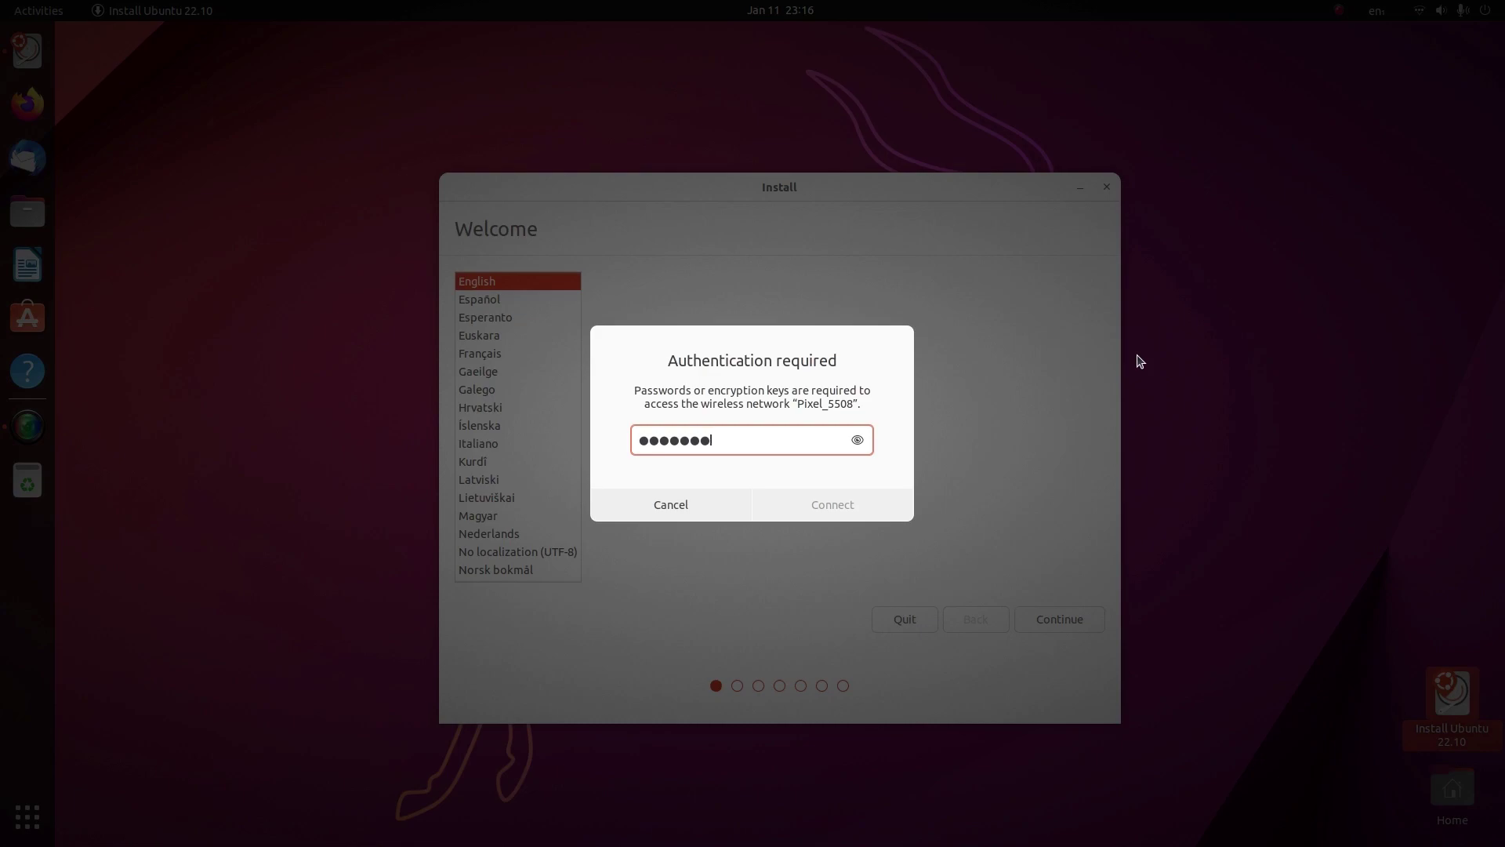
{"action": "key", "text": "Return"}
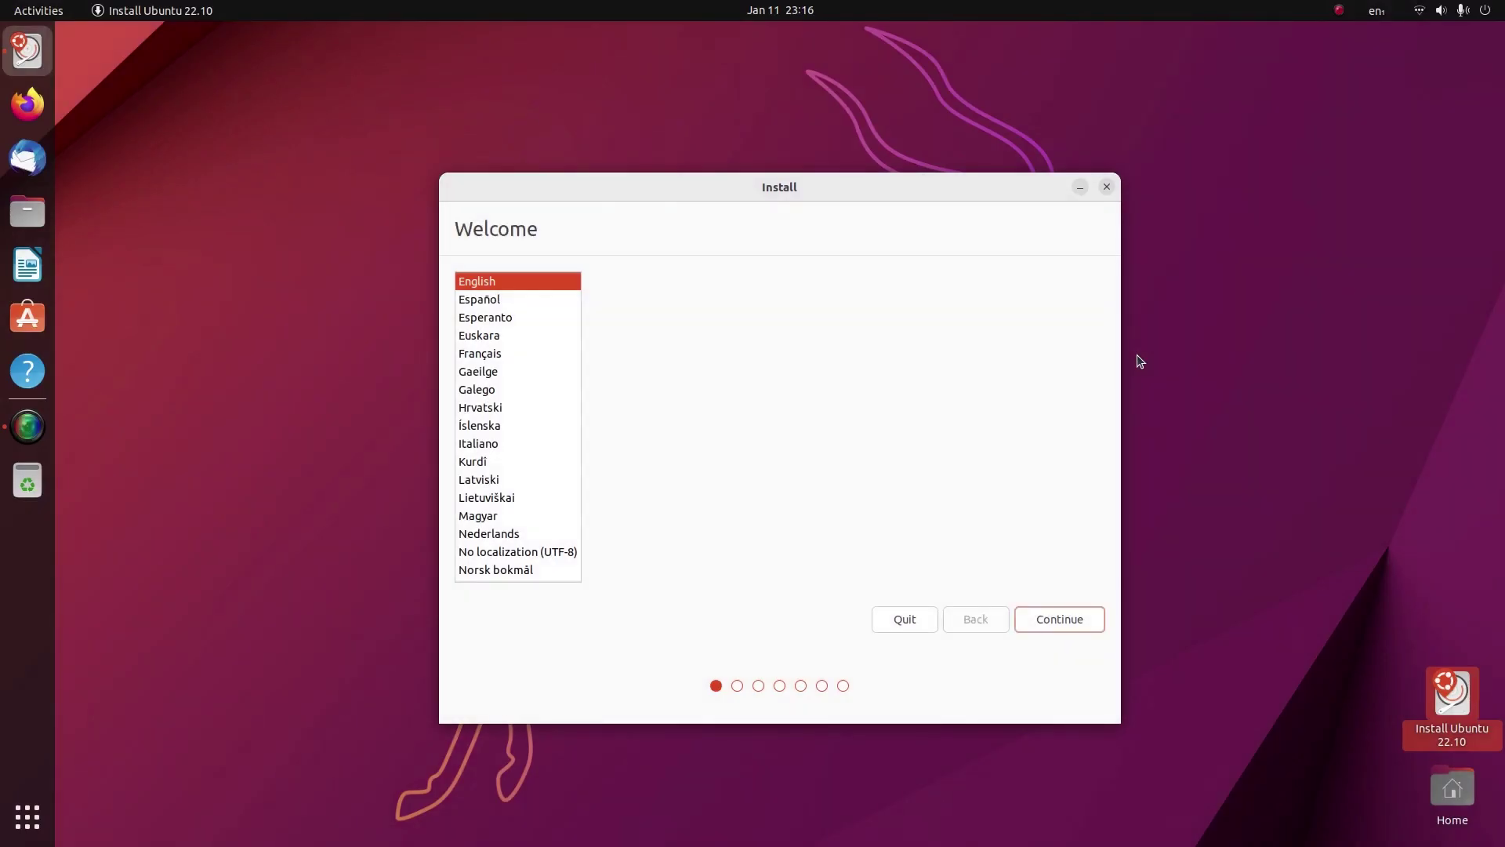
Keep English as the language and choose the English (UK) keyboard layout.
{"action": "left_click", "coordinate": [1064, 619]}
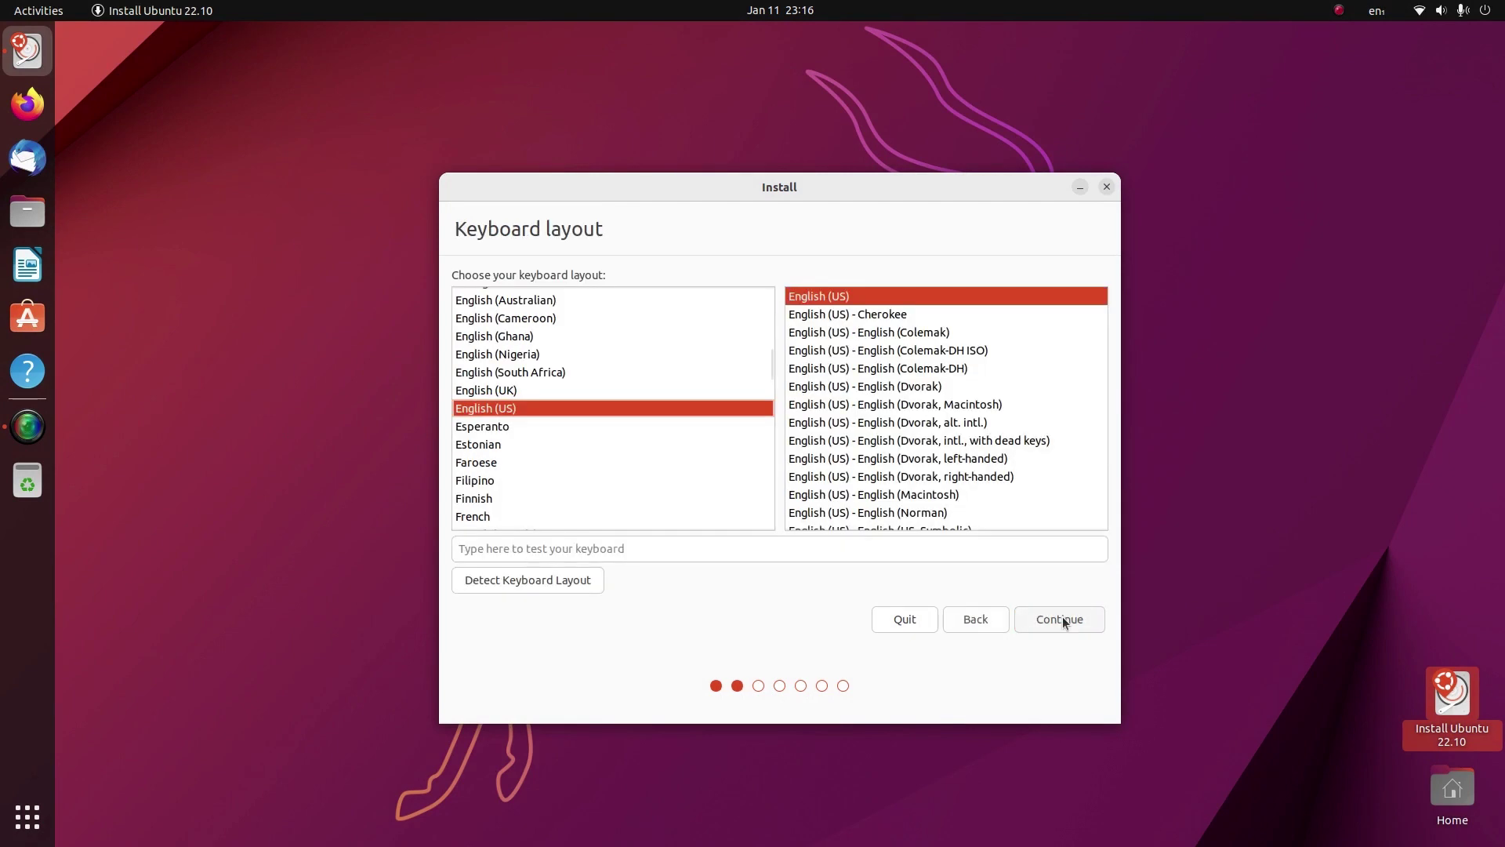
{"action": "left_click", "coordinate": [502, 390]}
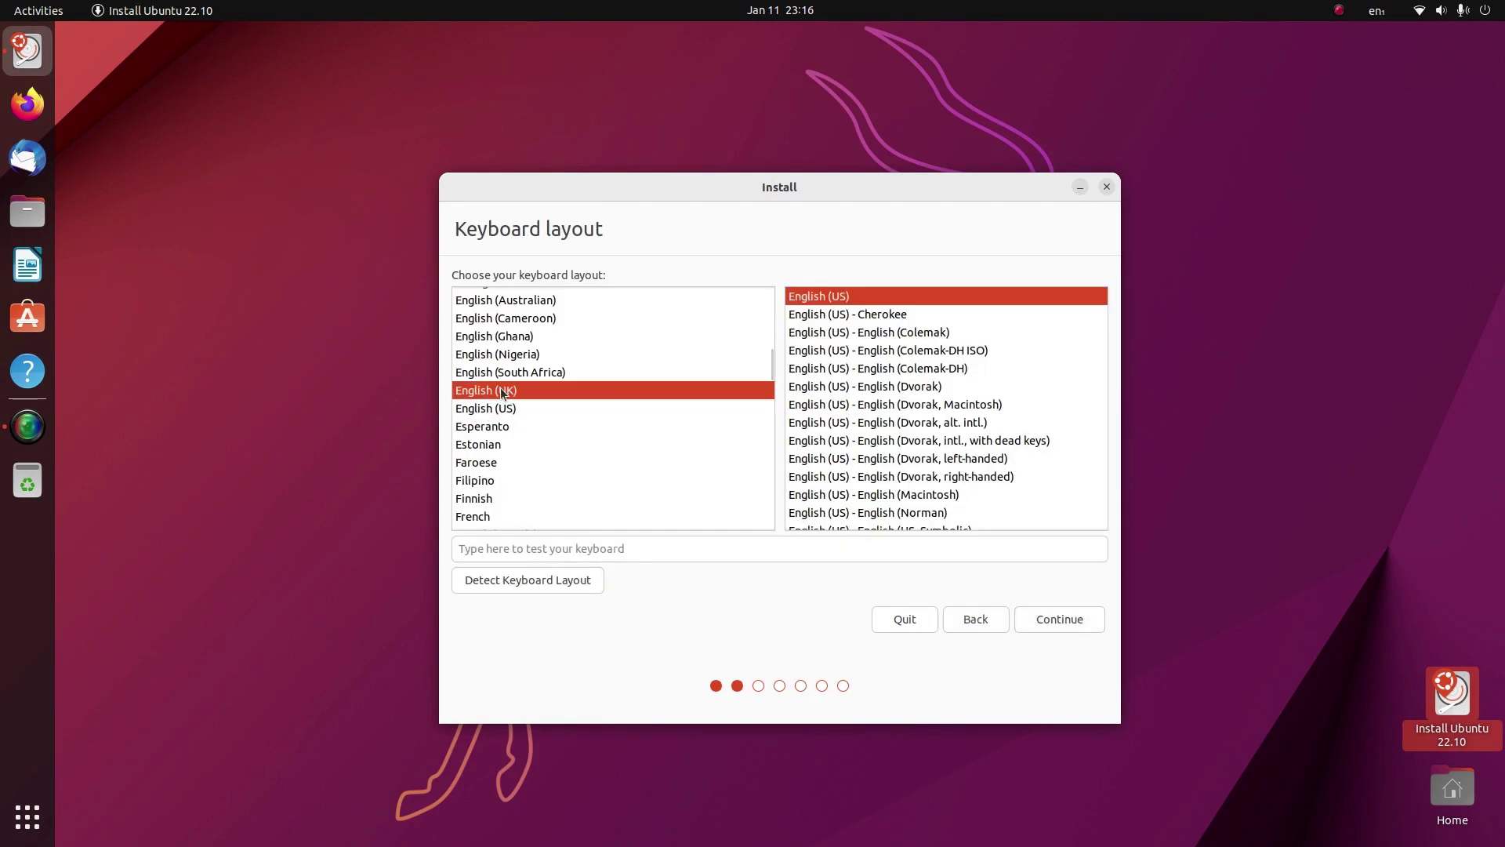
{"action": "left_click", "coordinate": [1062, 621]}
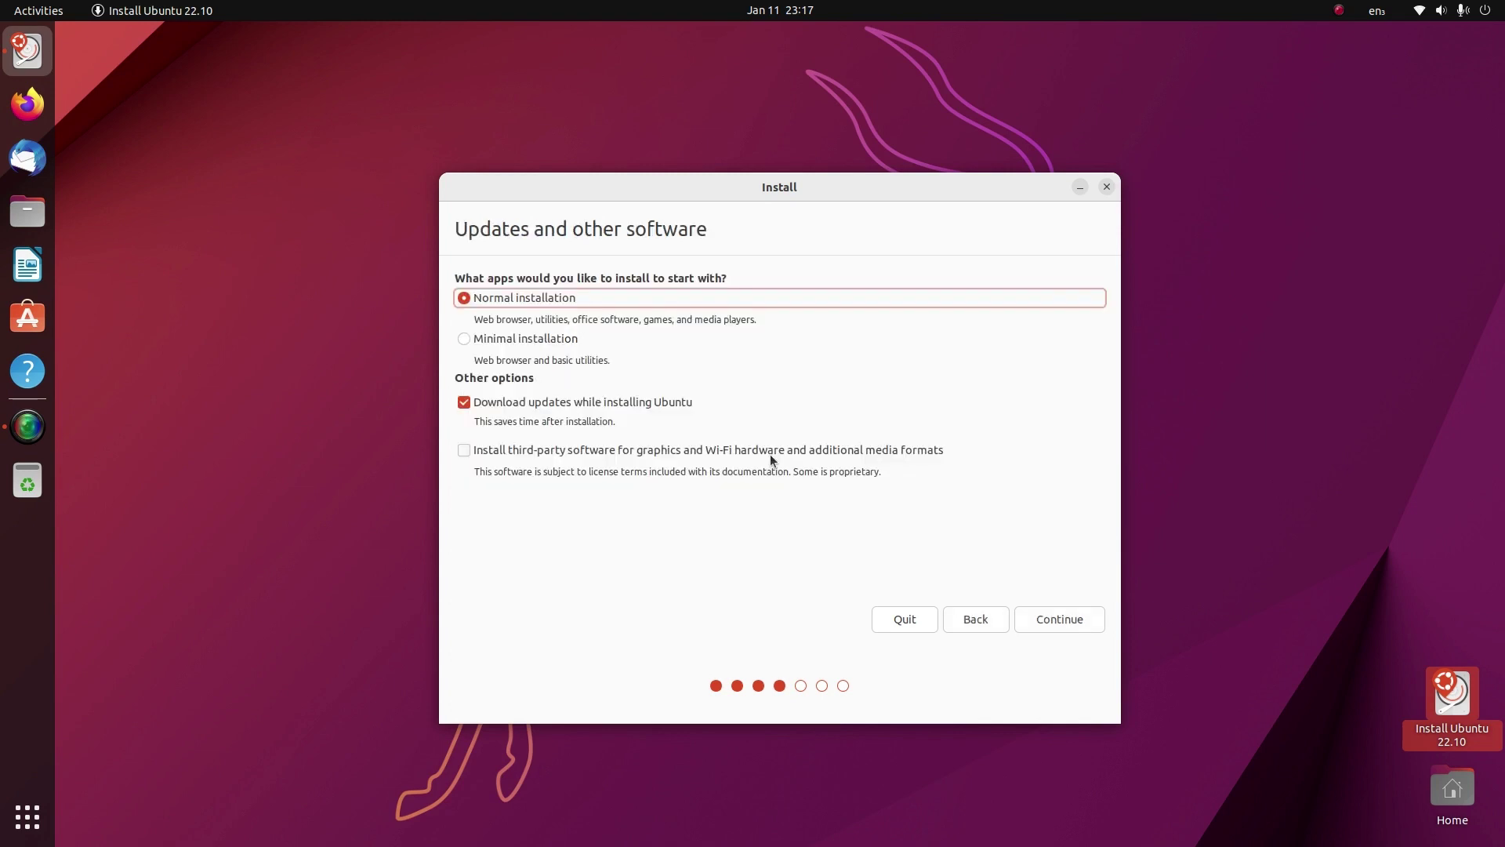
Keep Normal installation and include third-party software for graphics, Wi-Fi and media formats.
{"action": "left_click", "coordinate": [771, 453]}
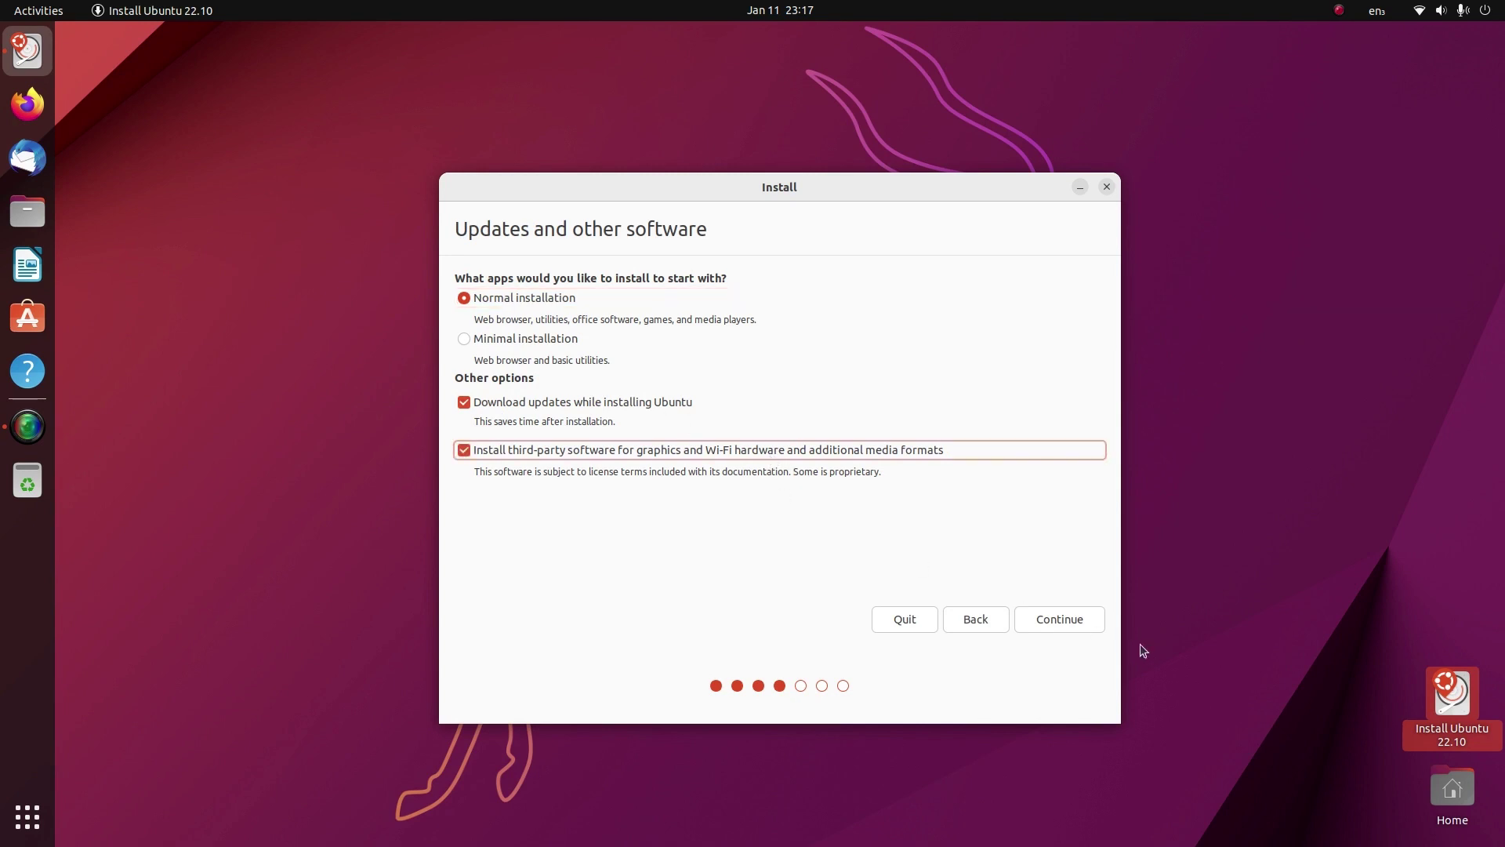
{"action": "left_click", "coordinate": [1066, 619]}
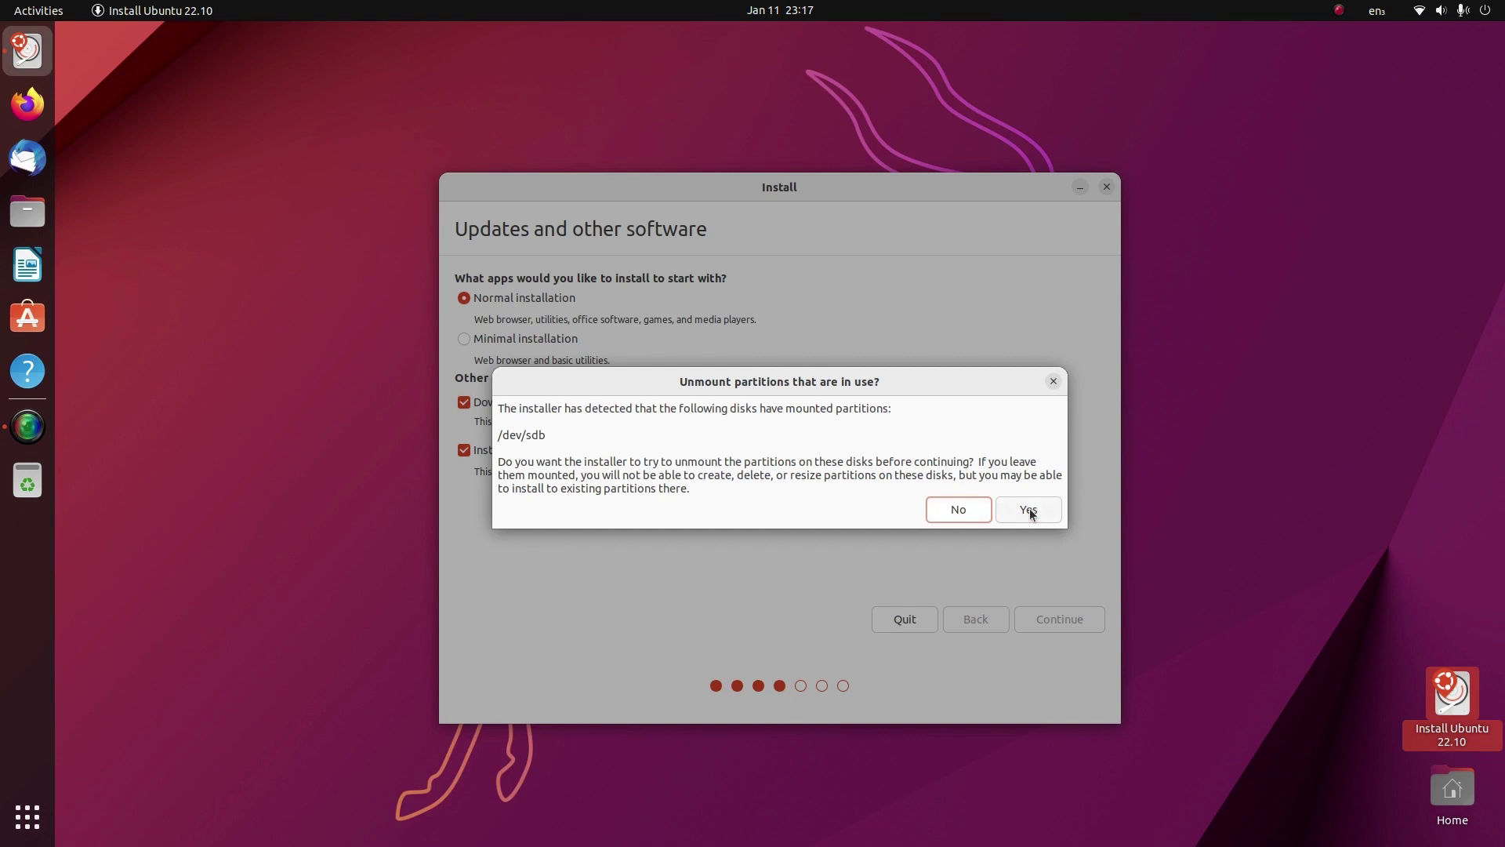
Unmount /dev/sdb and choose Erase disk and install Ubuntu for the 128.0 GB sda drive.
{"action": "left_click", "coordinate": [1004, 512]}
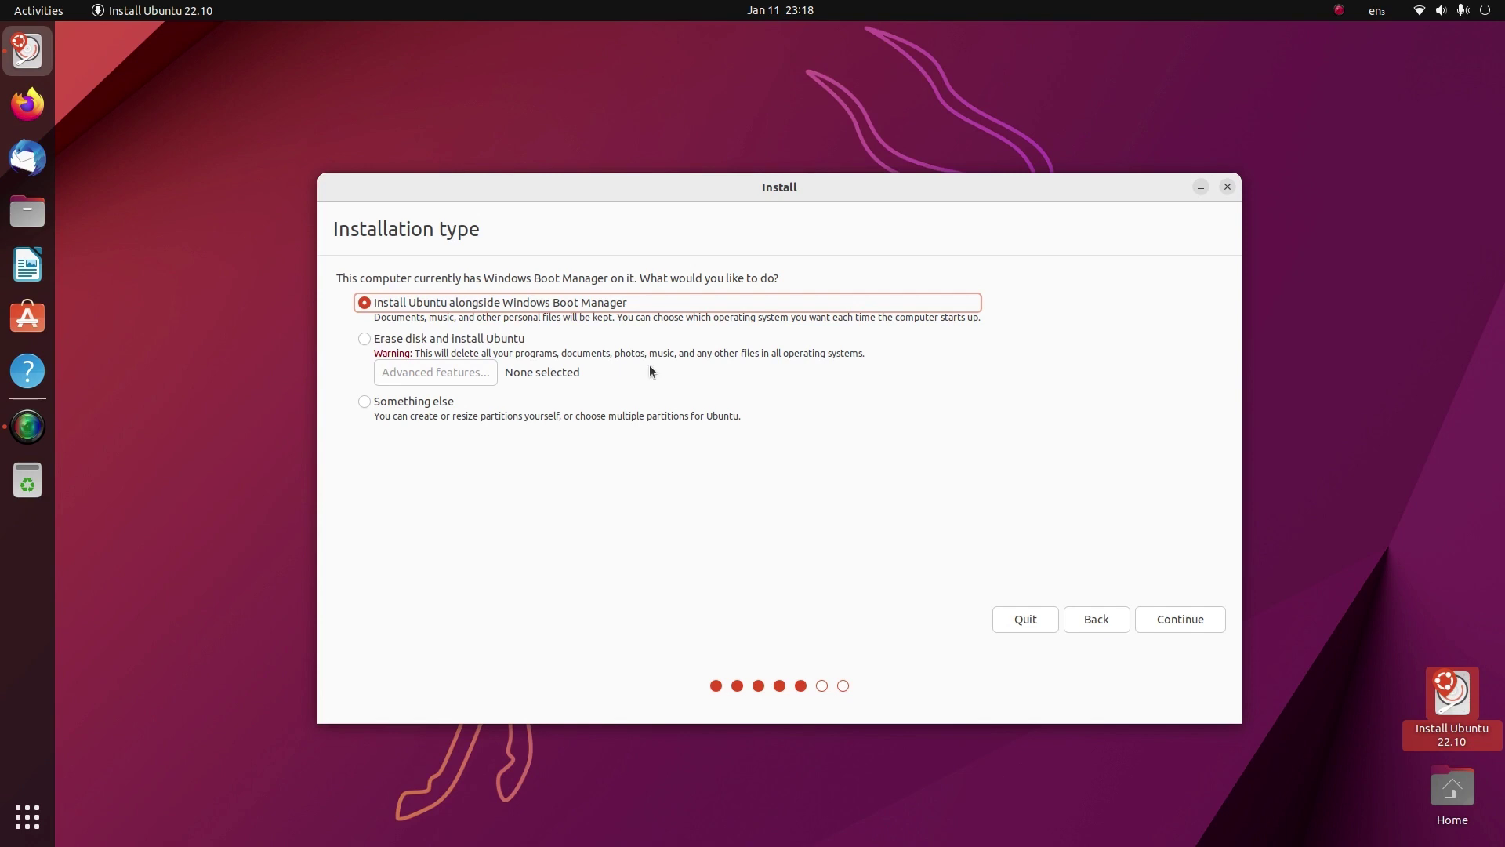
{"action": "left_click", "coordinate": [407, 347]}
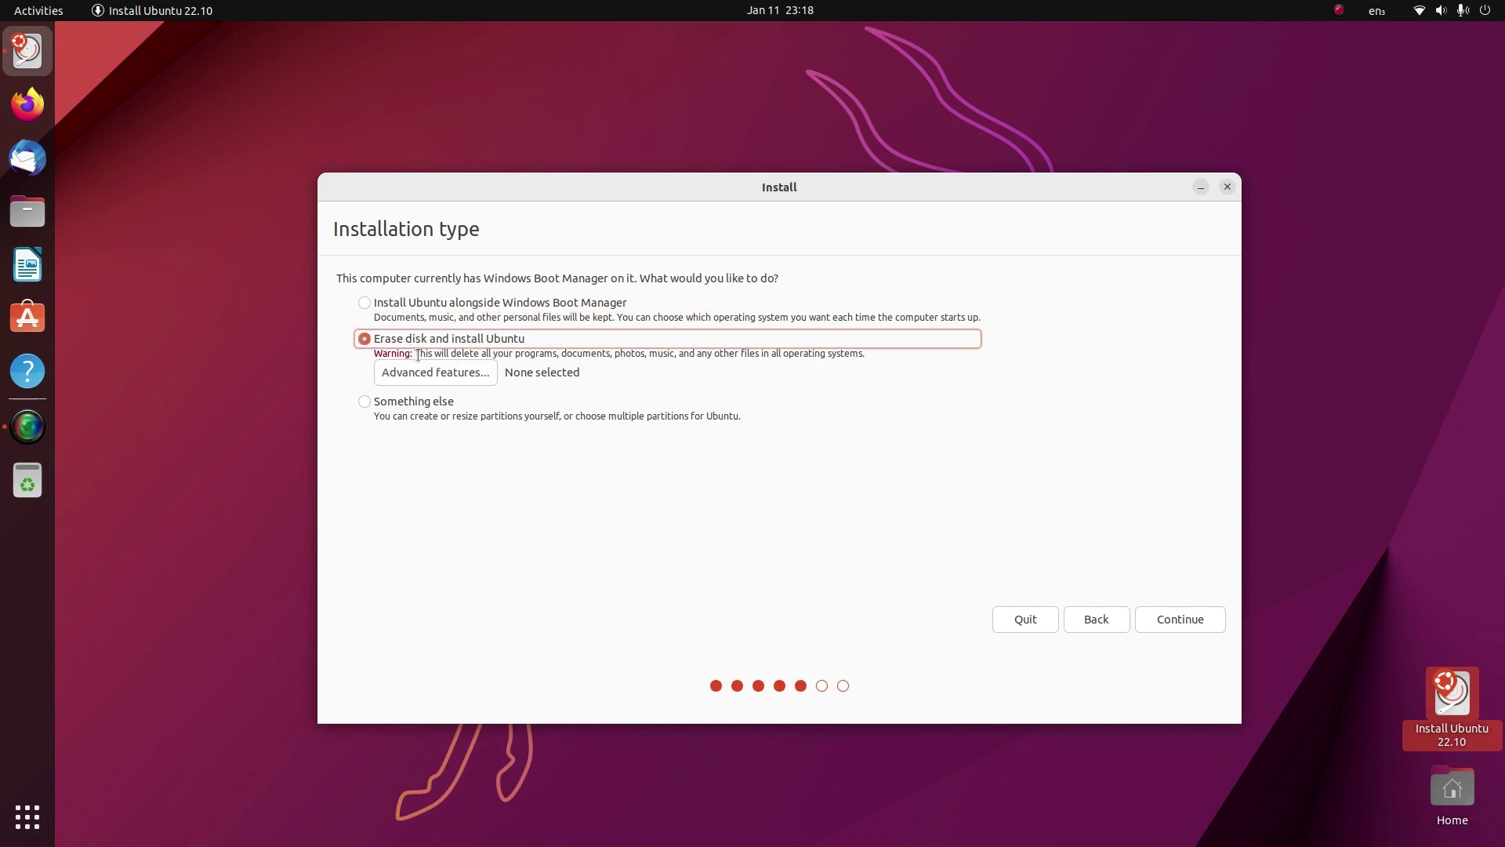
{"action": "left_click", "coordinate": [1193, 619]}
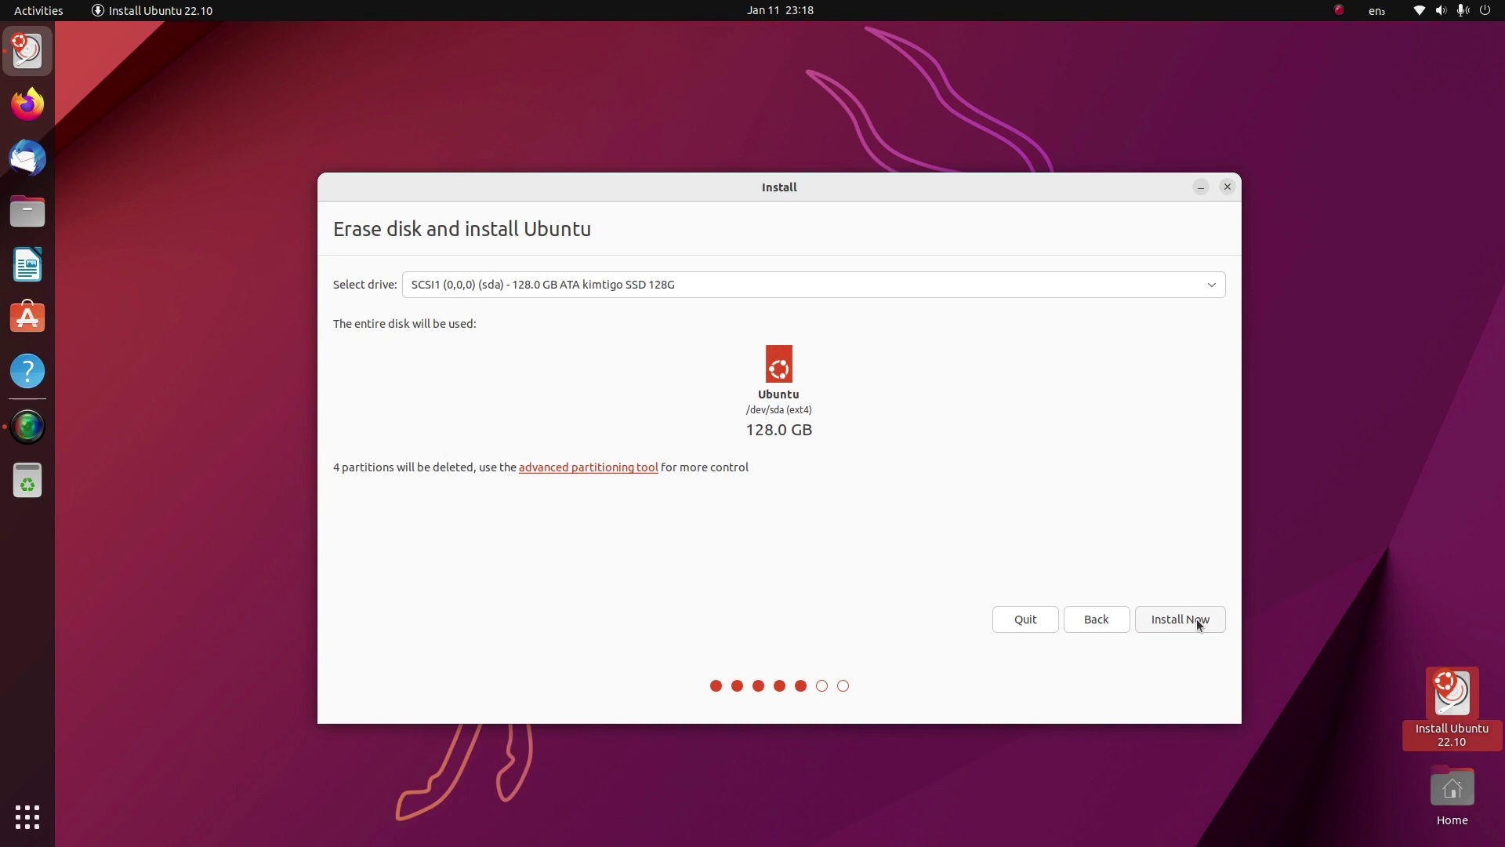
Start installing Ubuntu onto the erased sda drive.
{"action": "left_click", "coordinate": [1197, 621]}
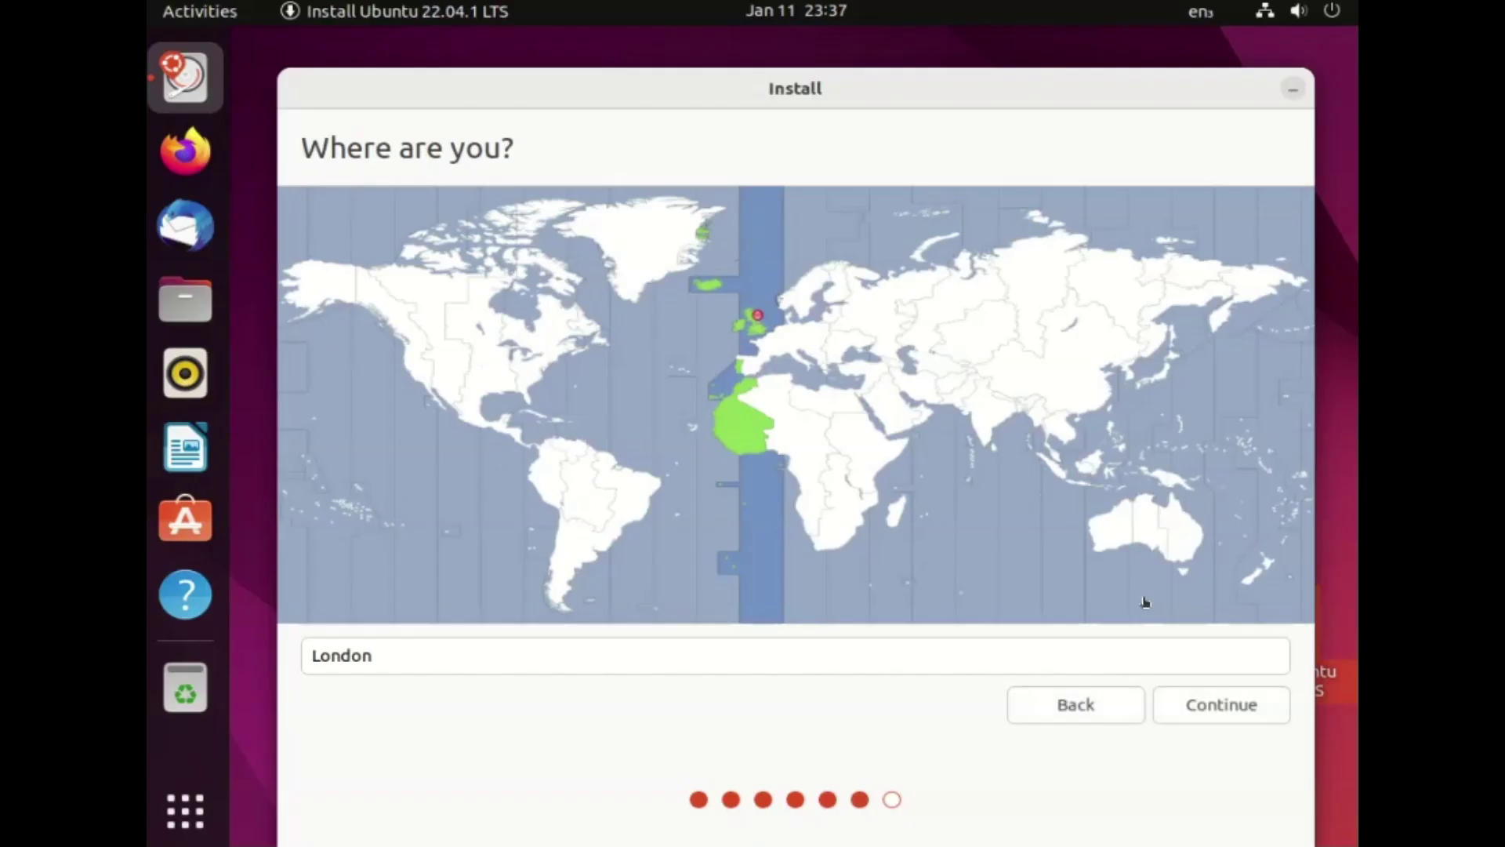
Confirm London as the location and advance to the Who are you? account page.
{"action": "left_click", "coordinate": [1224, 705]}
{"action": "left_click", "coordinate": [1227, 706]}
{"action": "left_click", "coordinate": [1229, 710]}
{"action": "left_click", "coordinate": [1226, 704]}
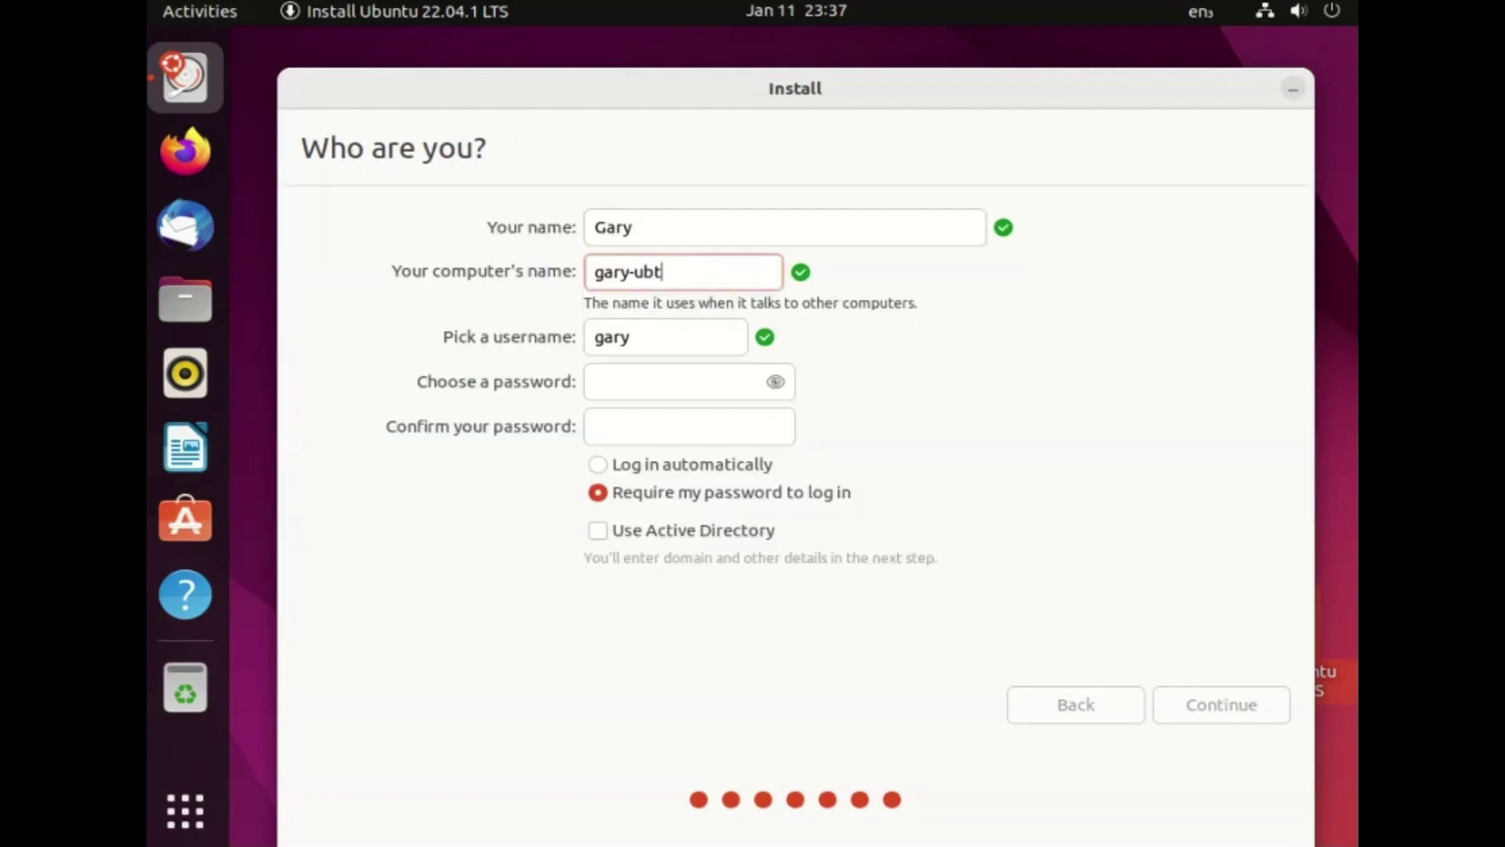
Correct a typo while entering the computer name in the account form.
{"action": "type", "text": "un"}
{"action": "key", "text": "BackSpace"}
{"action": "key", "text": "BackSpace"}
{"action": "key", "text": "BackSpace"}
{"action": "type", "text": "untu"}
Enter the account password and its confirmation, then submit the account details.
{"action": "left_click", "coordinate": [675, 382]}
{"action": "key", "text": "Tab"}
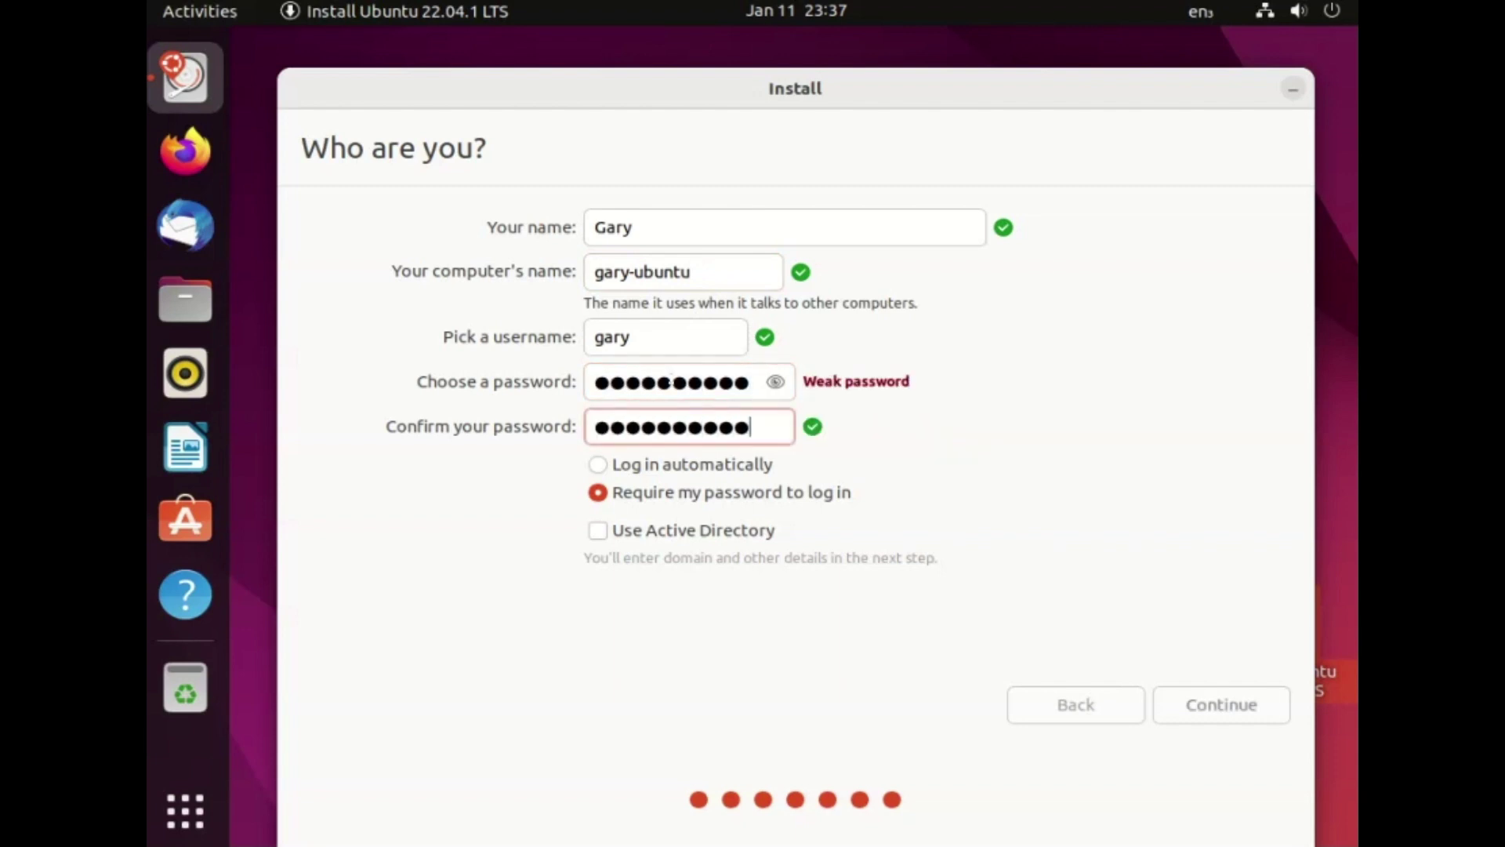
{"action": "left_click", "coordinate": [1201, 707]}
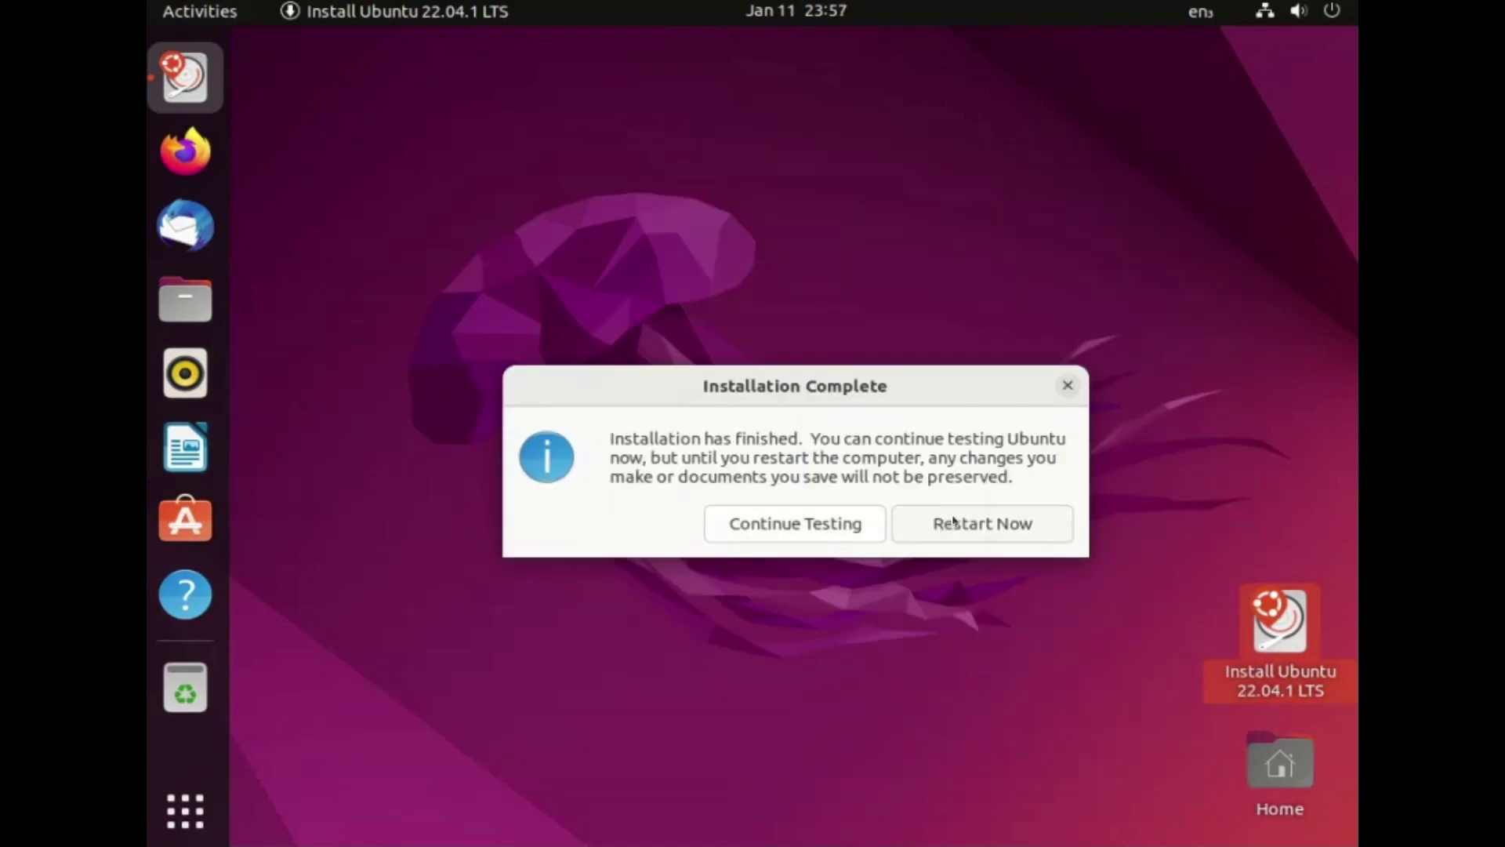
Choose Restart Now once the installation is complete.
{"action": "left_click", "coordinate": [949, 512]}
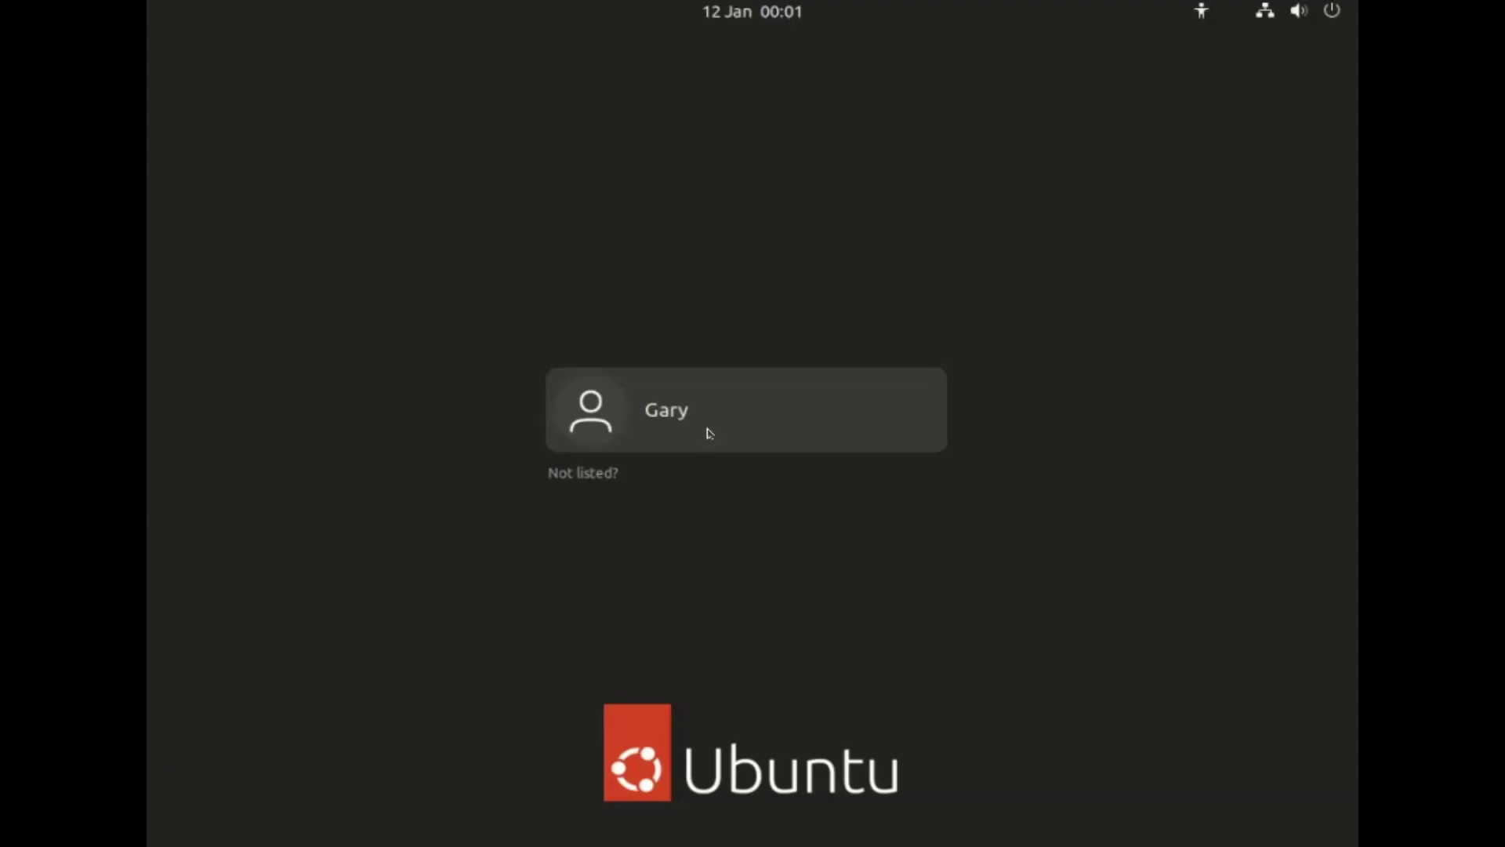
Select the new user account on the Ubuntu login screen.
{"action": "left_click", "coordinate": [711, 429]}
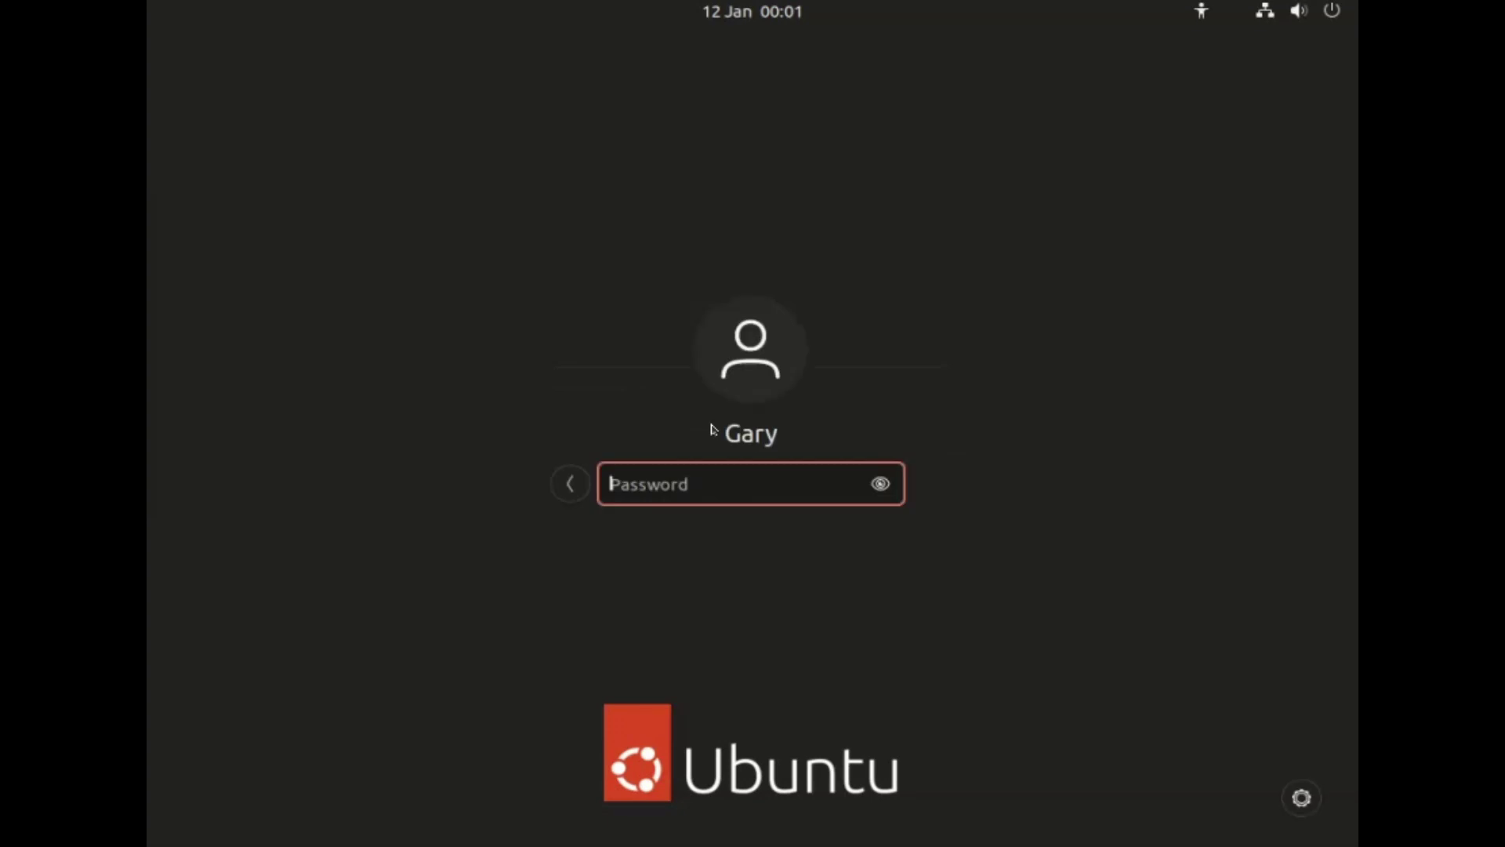
Type the account password and submit it to sign in.
{"action": "type", "text": "**********"}
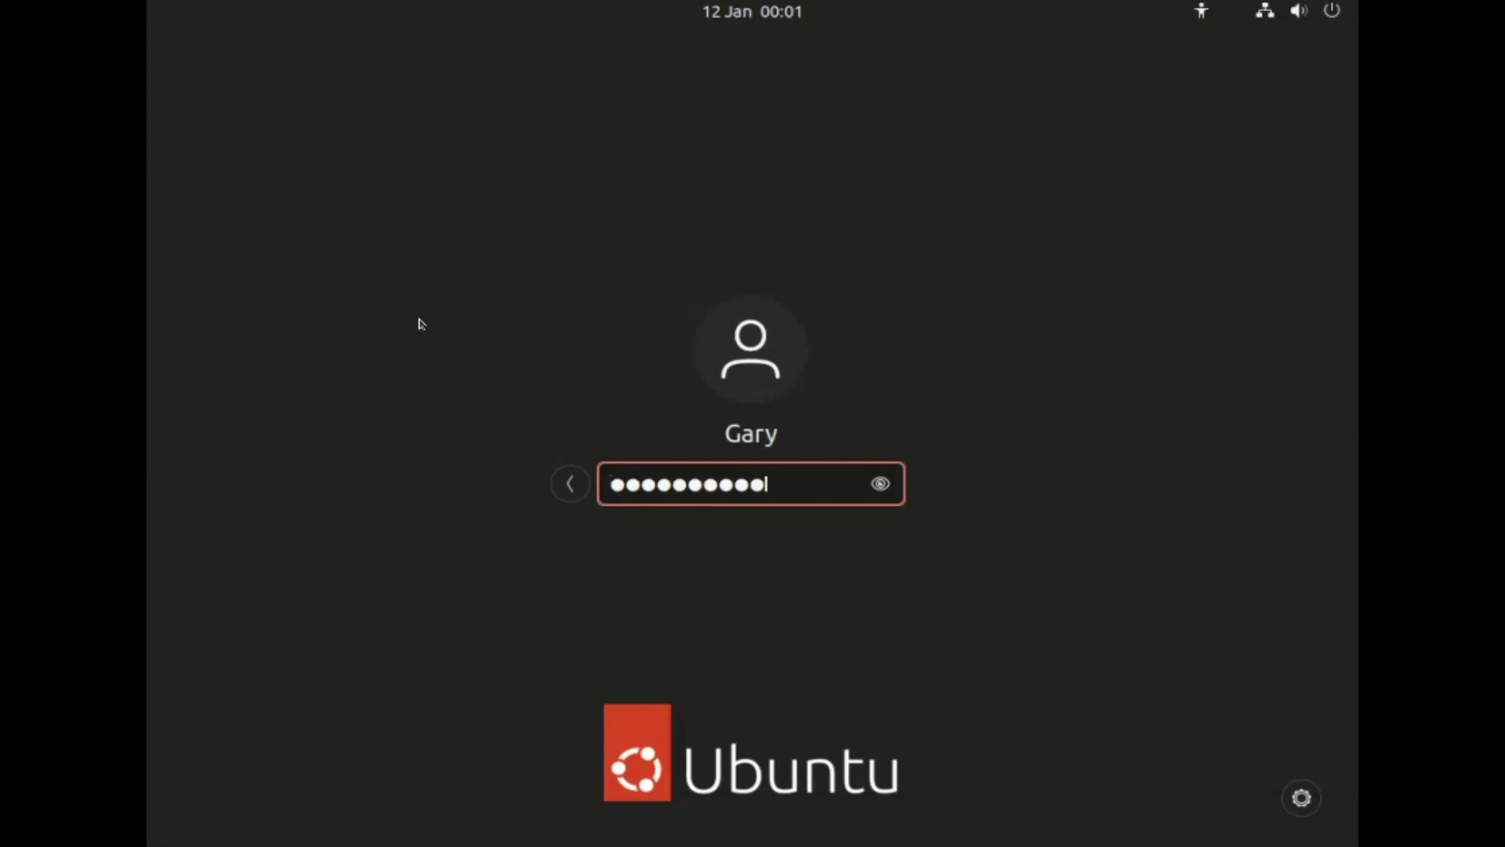
{"action": "key", "text": "Return"}
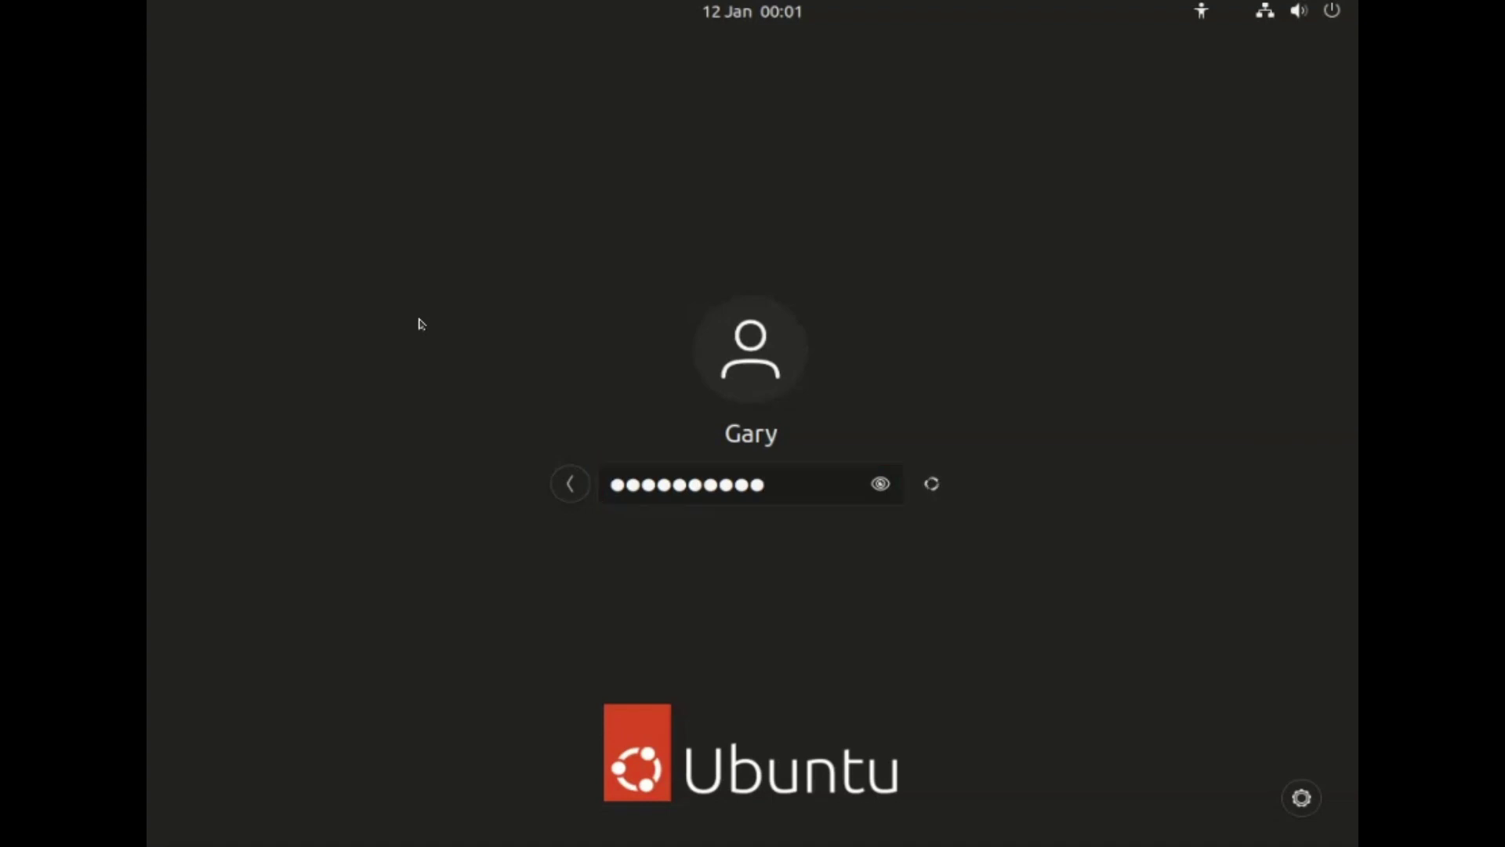